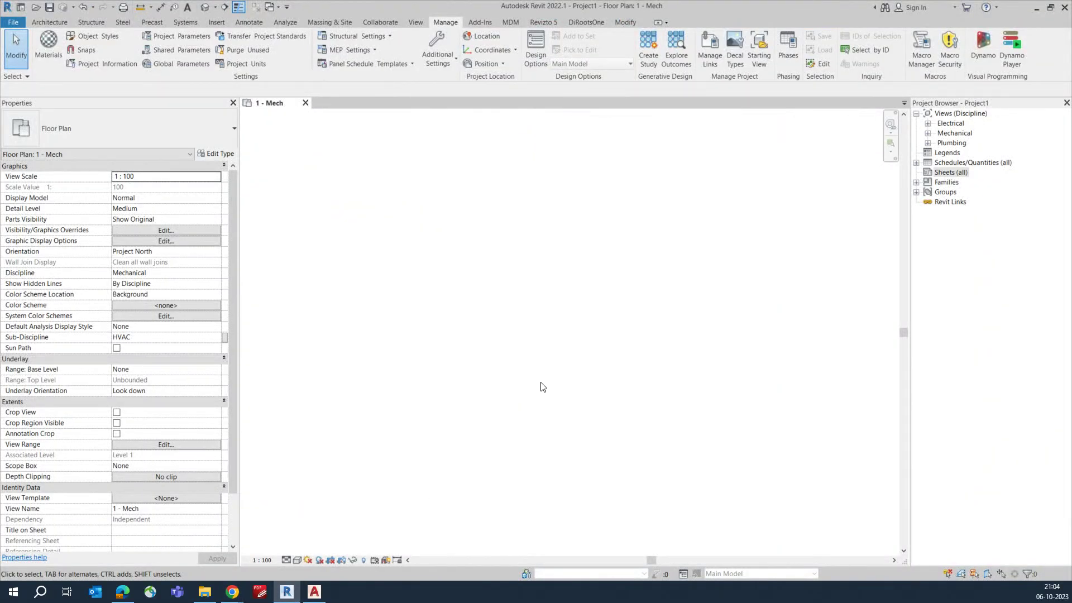
- Switch to AutoCAD and examine the overall layout and upper-floor branches of the CHW SCHEMATIC drawing
{"action": "left_click", "coordinate": [314, 594]}
{"action": "scroll", "coordinate": [536, 318], "scroll_direction": "down", "scroll_amount": 3}
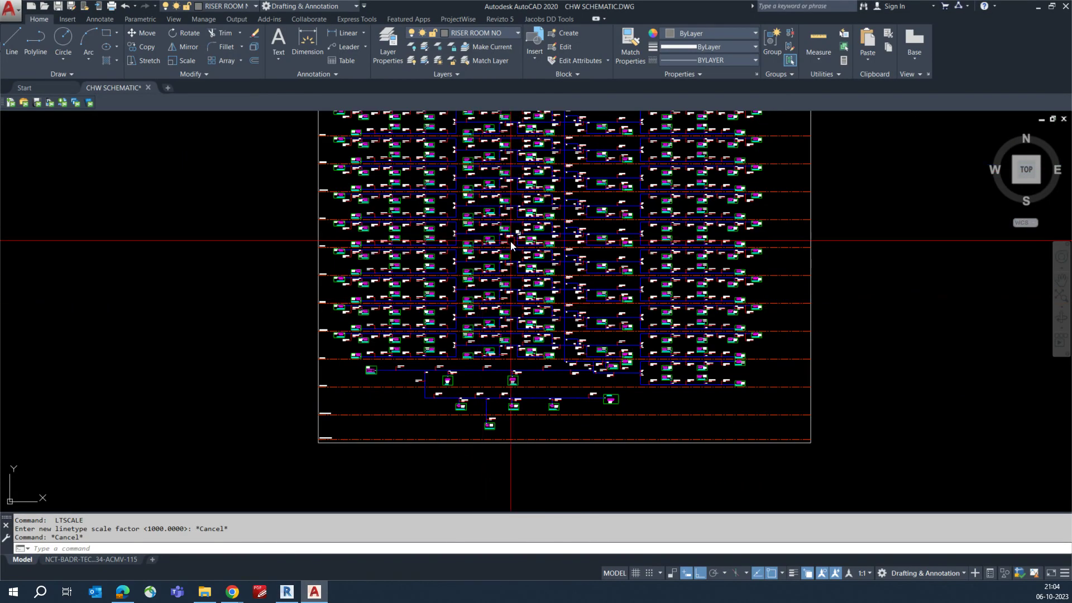
{"action": "middle_click_drag", "start_coordinate": [514, 240], "coordinate": [507, 406]}
{"action": "scroll", "coordinate": [775, 213], "scroll_direction": "up", "scroll_amount": 8}
{"action": "scroll", "coordinate": [653, 212], "scroll_direction": "down", "scroll_amount": 2}
{"action": "scroll", "coordinate": [635, 222], "scroll_direction": "down", "scroll_amount": 3}
{"action": "mouse_move", "coordinate": [135, 456]}
{"action": "middle_mouse_down"}
{"action": "mouse_move", "coordinate": [160, 435]}
{"action": "mouse_move", "coordinate": [565, 401]}
{"action": "mouse_move", "coordinate": [586, 249]}
{"action": "middle_mouse_up"}
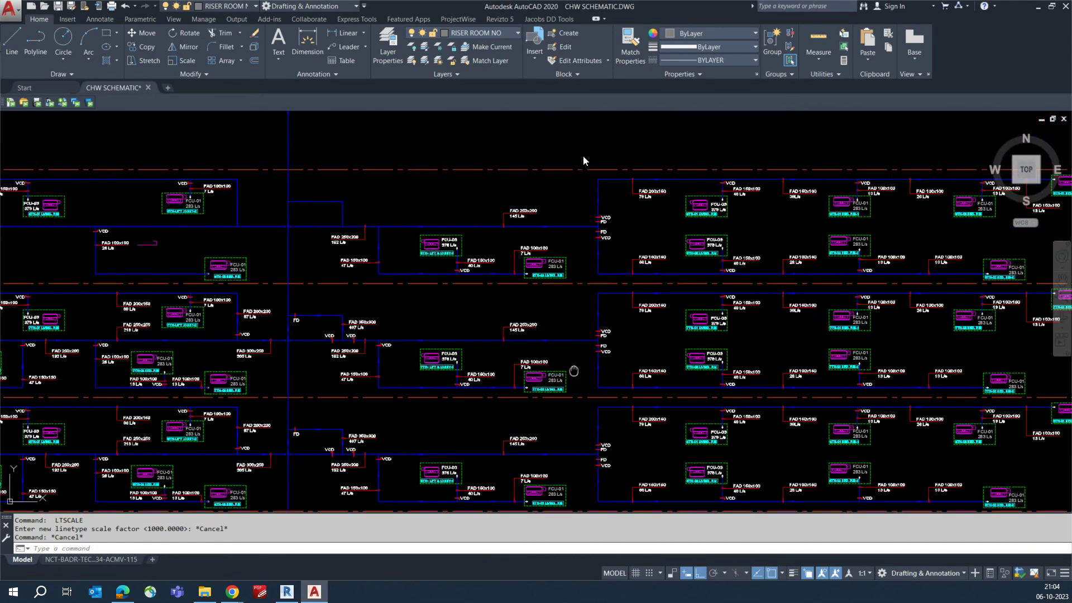
{"action": "middle_click_drag", "start_coordinate": [583, 156], "coordinate": [581, 241]}
{"action": "scroll", "coordinate": [577, 241], "scroll_direction": "down", "scroll_amount": 6}
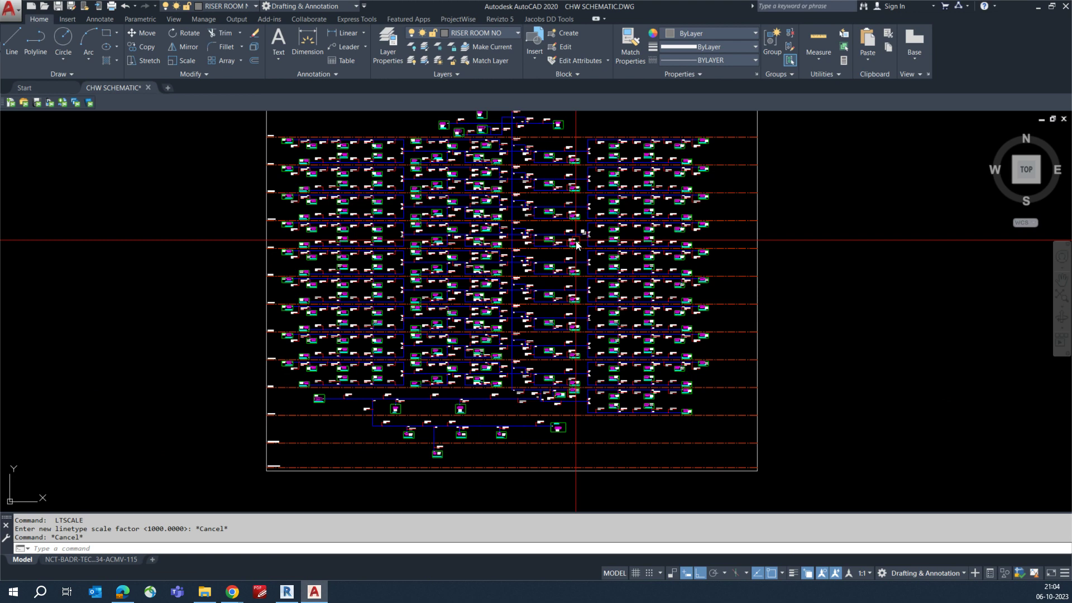
- Examine the ground-floor and basement duct branches, reading the FCU tags, FAD duct sizes, airflows and VCD labels
{"action": "scroll", "coordinate": [382, 445], "scroll_direction": "up", "scroll_amount": 10}
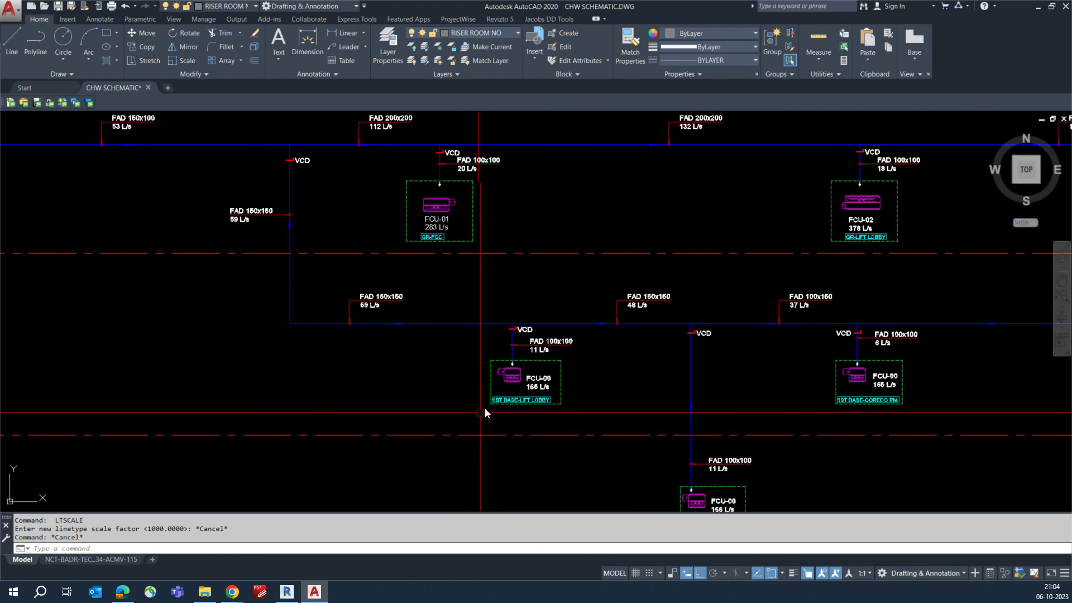
{"action": "scroll", "coordinate": [538, 373], "scroll_direction": "up", "scroll_amount": 2}
{"action": "scroll", "coordinate": [491, 373], "scroll_direction": "down", "scroll_amount": 8}
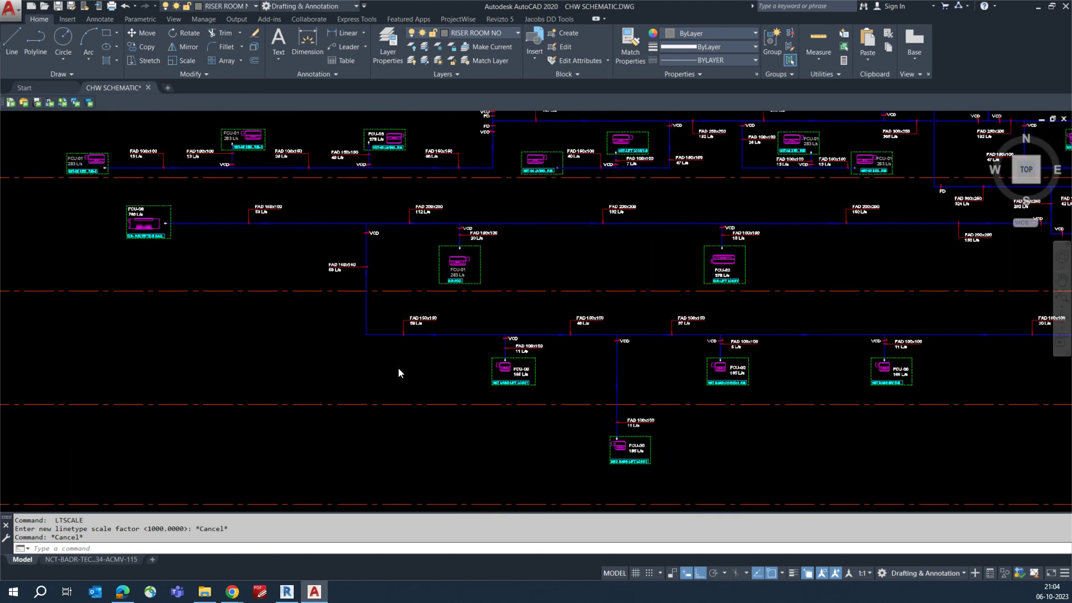
{"action": "scroll", "coordinate": [346, 374], "scroll_direction": "up", "scroll_amount": 5}
{"action": "scroll", "coordinate": [346, 373], "scroll_direction": "down", "scroll_amount": 5}
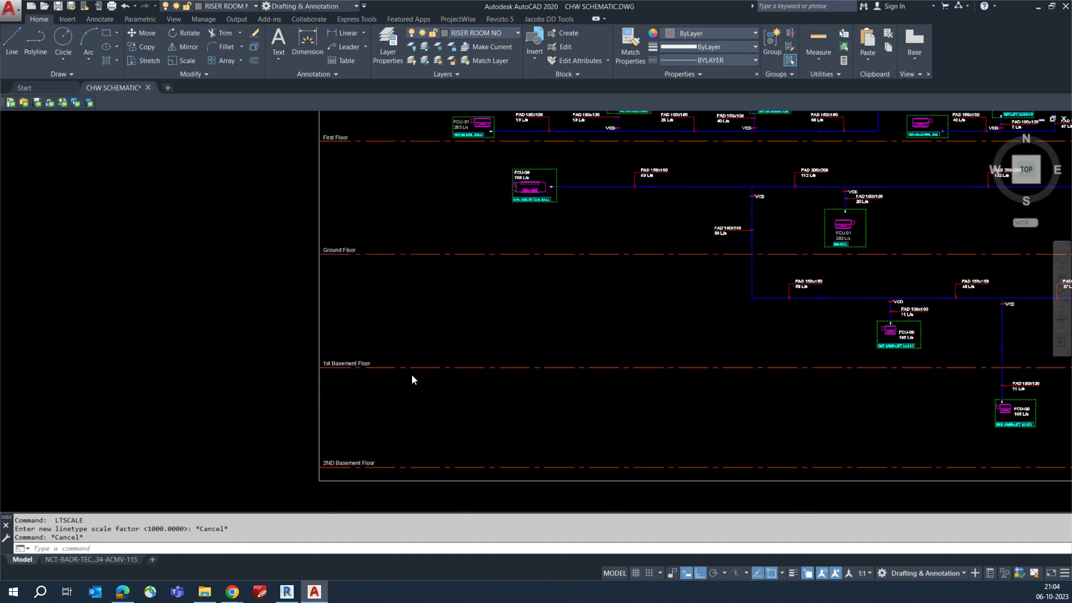
{"action": "scroll", "coordinate": [732, 370], "scroll_direction": "up", "scroll_amount": 5}
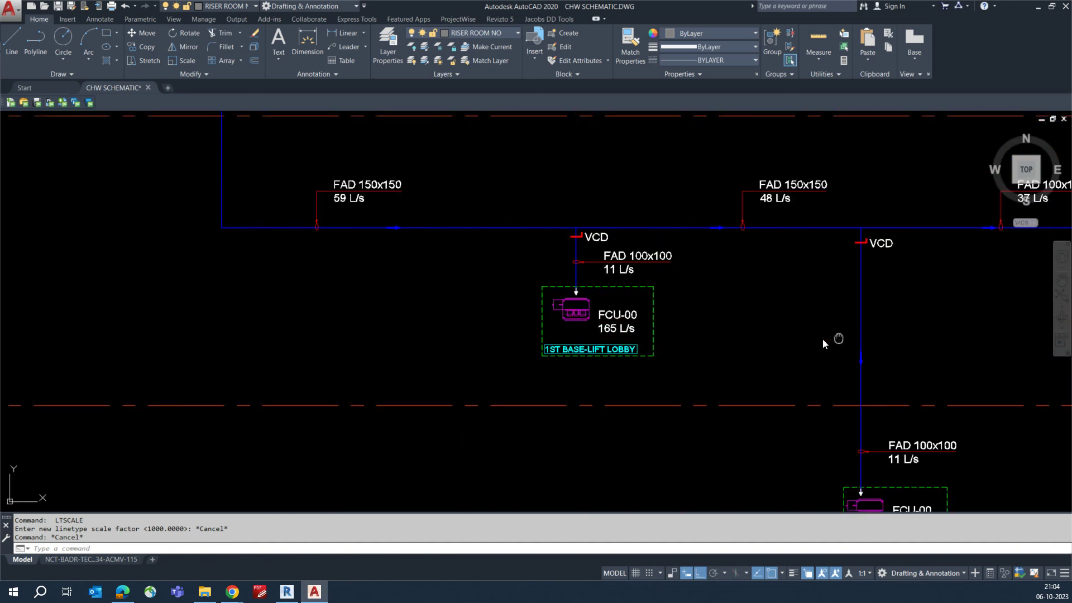
{"action": "middle_click_drag", "start_coordinate": [837, 337], "coordinate": [523, 313]}
{"action": "scroll", "coordinate": [617, 338], "scroll_direction": "down", "scroll_amount": 5}
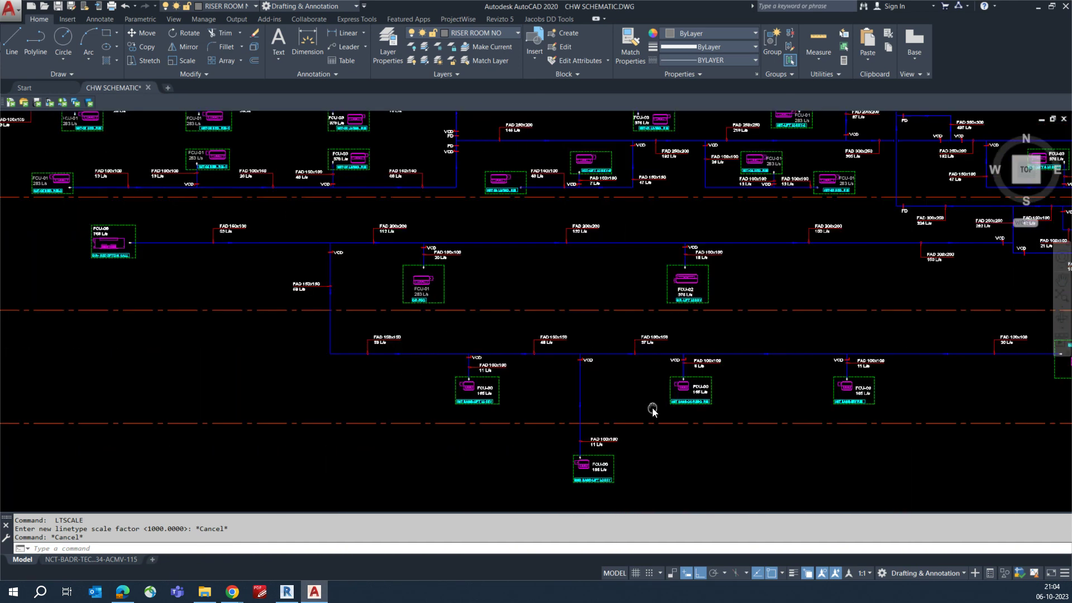
{"action": "scroll", "coordinate": [656, 401], "scroll_direction": "down", "scroll_amount": 3}
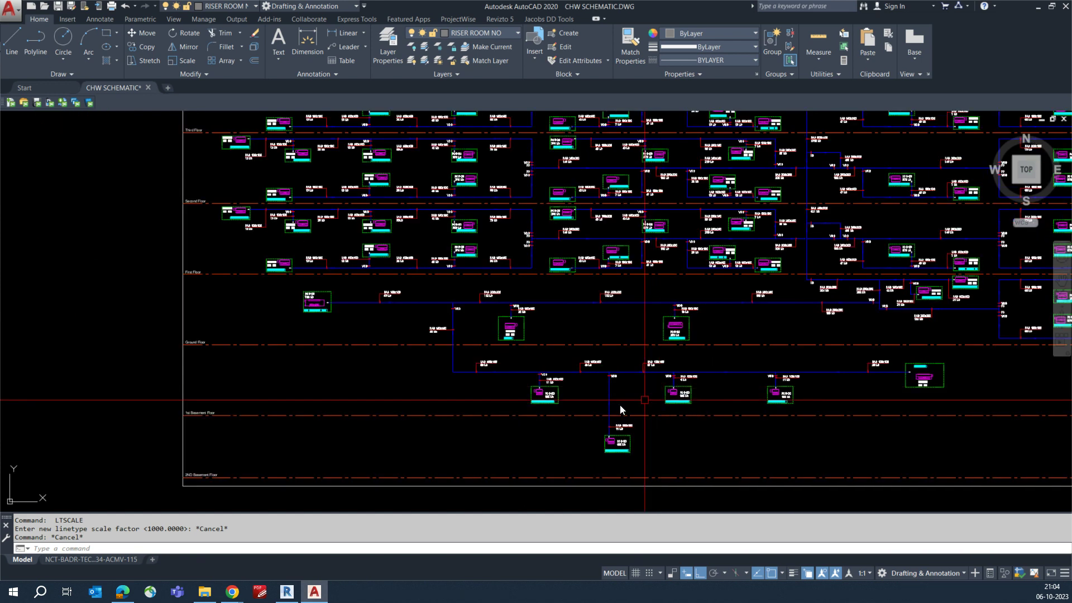
{"action": "scroll", "coordinate": [294, 376], "scroll_direction": "up", "scroll_amount": 8}
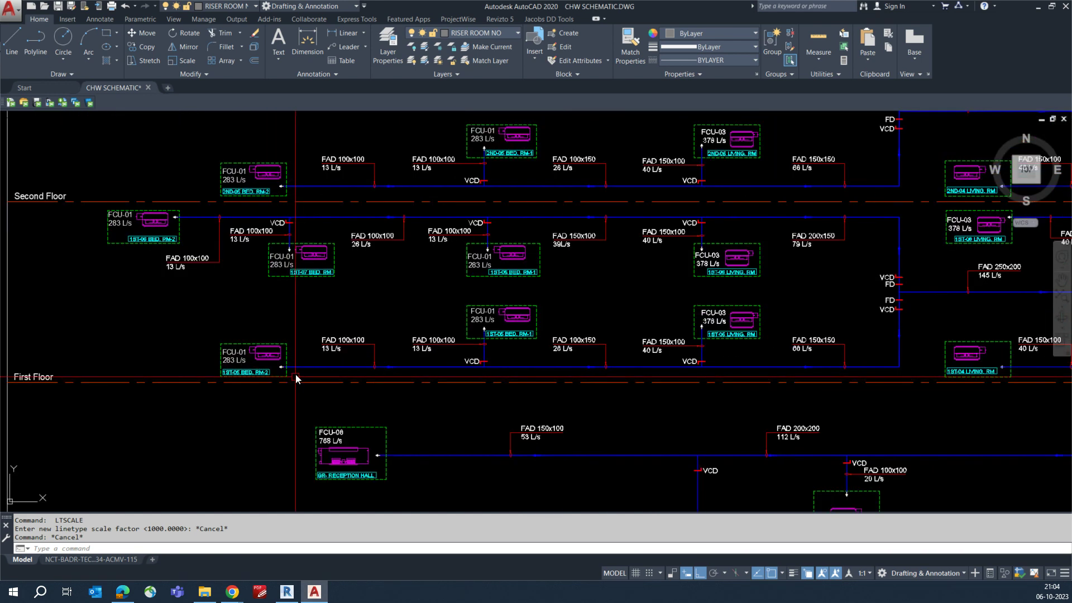
- Examine the first-floor FCU branches and the repeated floors above, up to the full extents of the schematic
{"action": "mouse_move", "coordinate": [423, 333]}
{"action": "middle_mouse_down"}
{"action": "mouse_move", "coordinate": [584, 312]}
{"action": "mouse_move", "coordinate": [408, 319]}
{"action": "mouse_move", "coordinate": [386, 331]}
{"action": "mouse_move", "coordinate": [557, 331]}
{"action": "middle_mouse_up"}
{"action": "scroll", "coordinate": [470, 353], "scroll_direction": "down", "scroll_amount": 7}
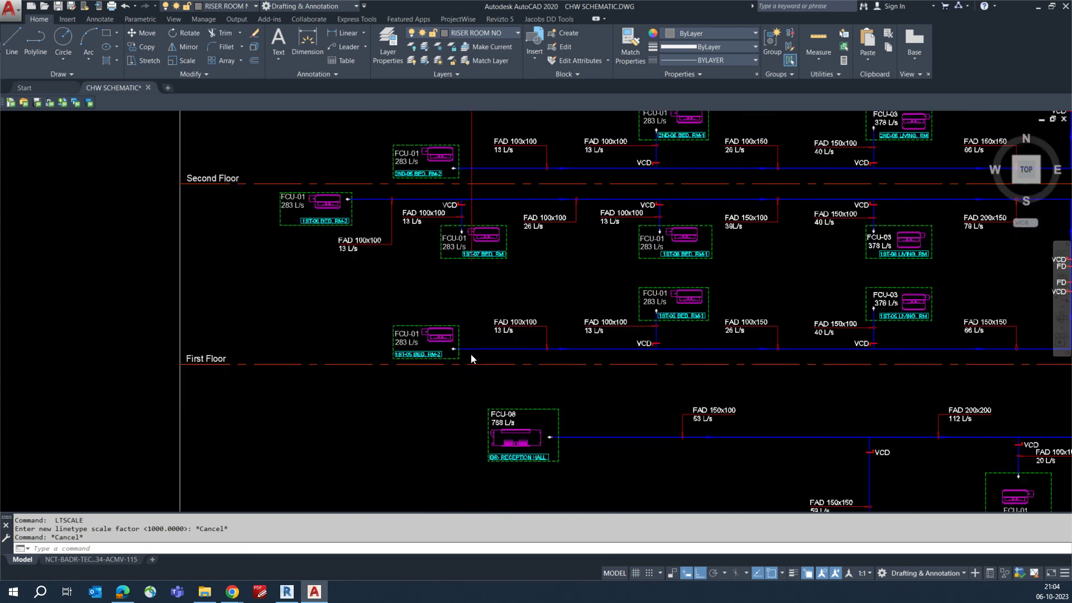
{"action": "middle_click_drag", "start_coordinate": [510, 303], "coordinate": [477, 323]}
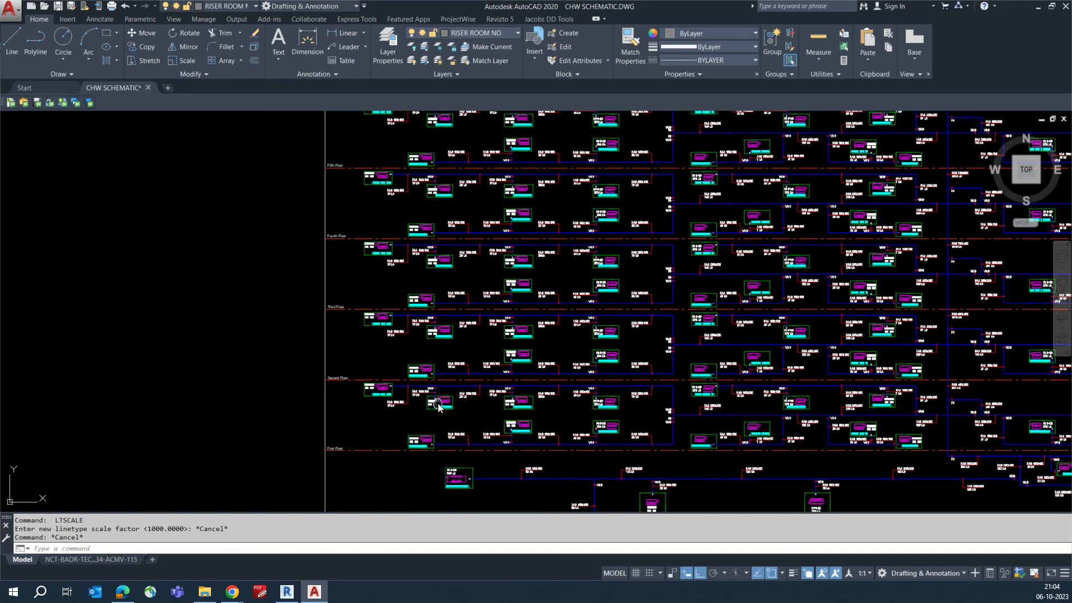
{"action": "middle_click_drag", "start_coordinate": [790, 134], "coordinate": [649, 295]}
{"action": "scroll", "coordinate": [559, 324], "scroll_direction": "down", "scroll_amount": 4}
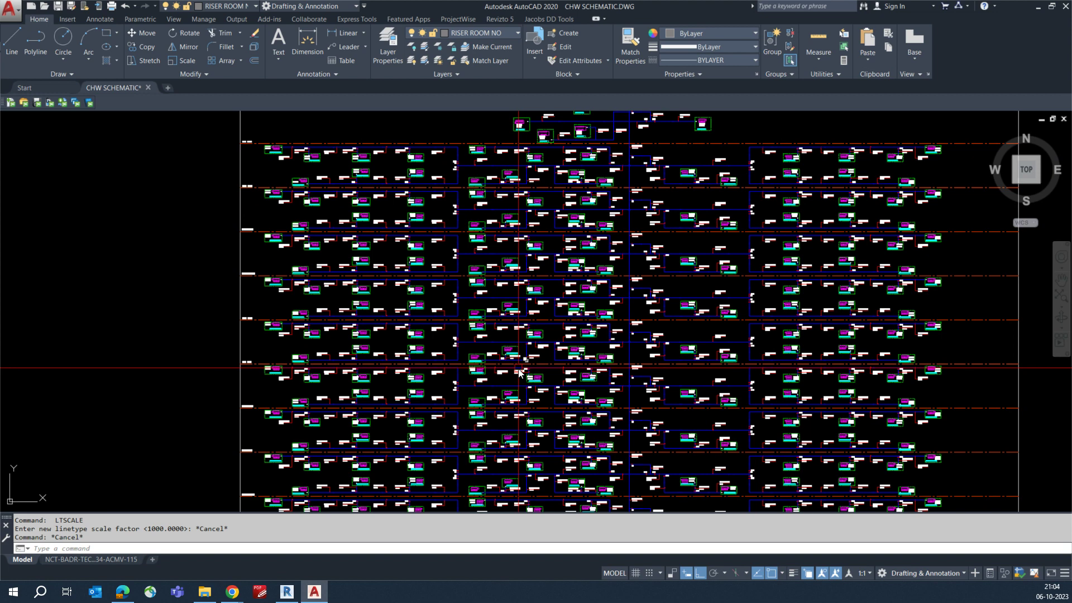
{"action": "middle_click_drag", "start_coordinate": [561, 324], "coordinate": [565, 322]}
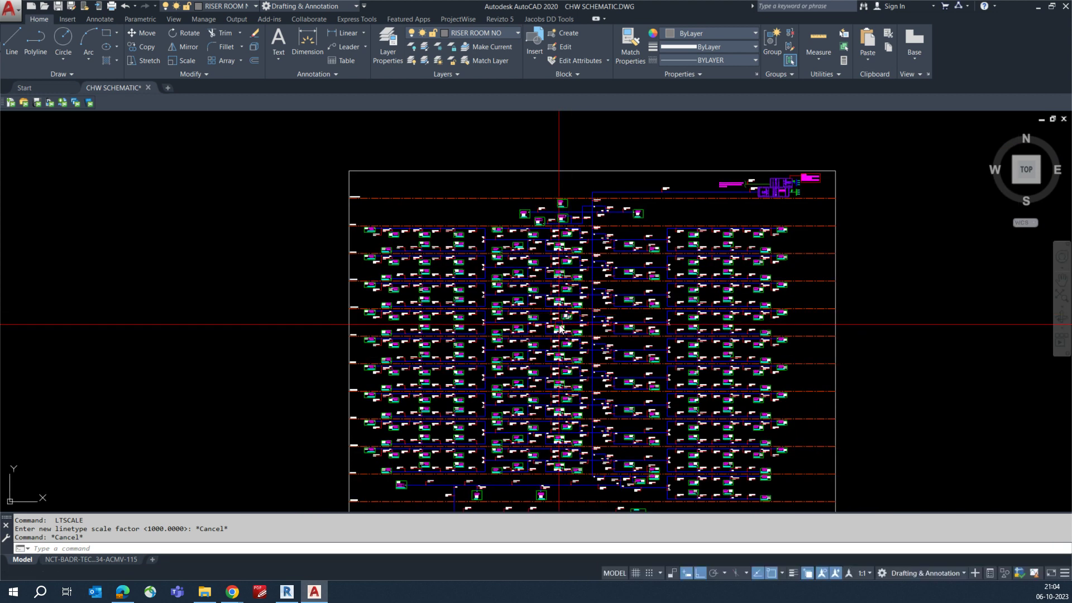
{"action": "middle_click", "coordinate": [583, 333]}
{"action": "middle_click", "coordinate": [583, 333]}
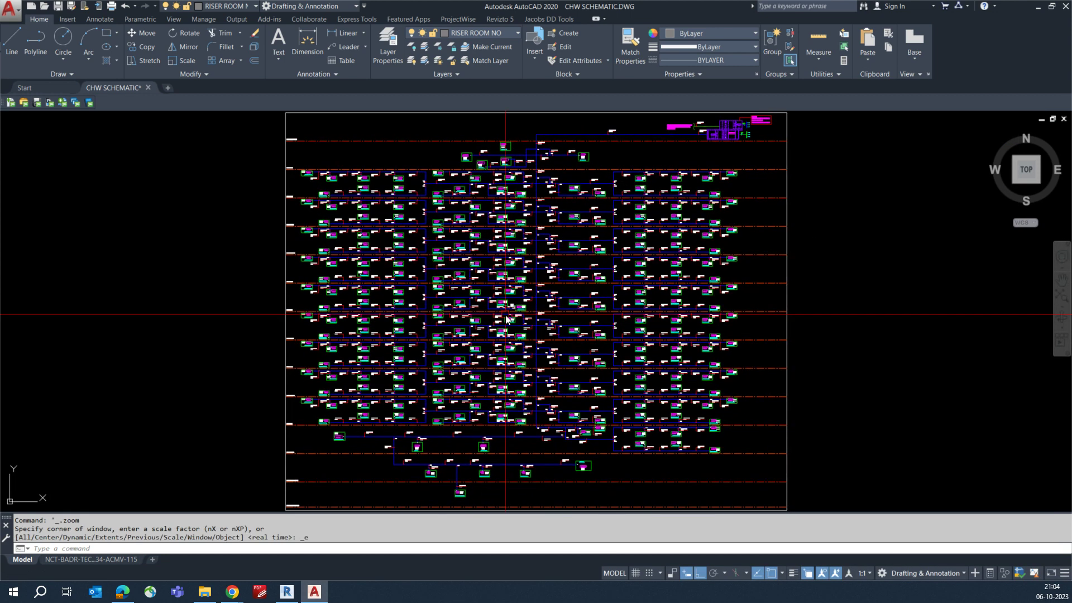
- Inspect the fourth-floor living room and lift lobby branches with window zooms, and switch back to Revit
{"action": "type", "text": "z"}
{"action": "key", "text": "Return"}
{"action": "left_click", "coordinate": [520, 358]}
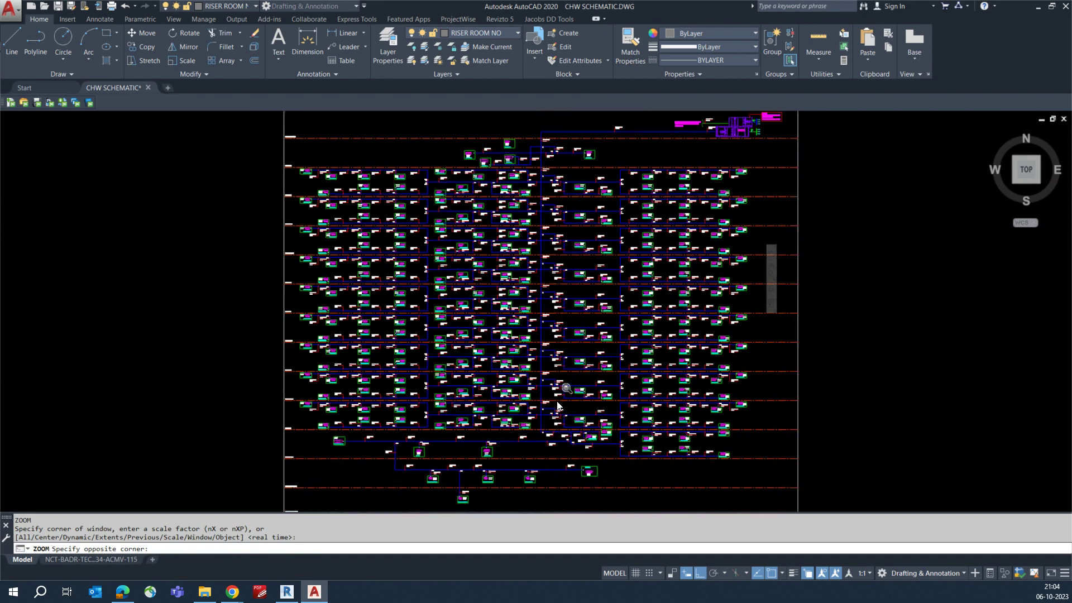
{"action": "left_click", "coordinate": [519, 391]}
{"action": "scroll", "coordinate": [516, 393], "scroll_direction": "up", "scroll_amount": 2}
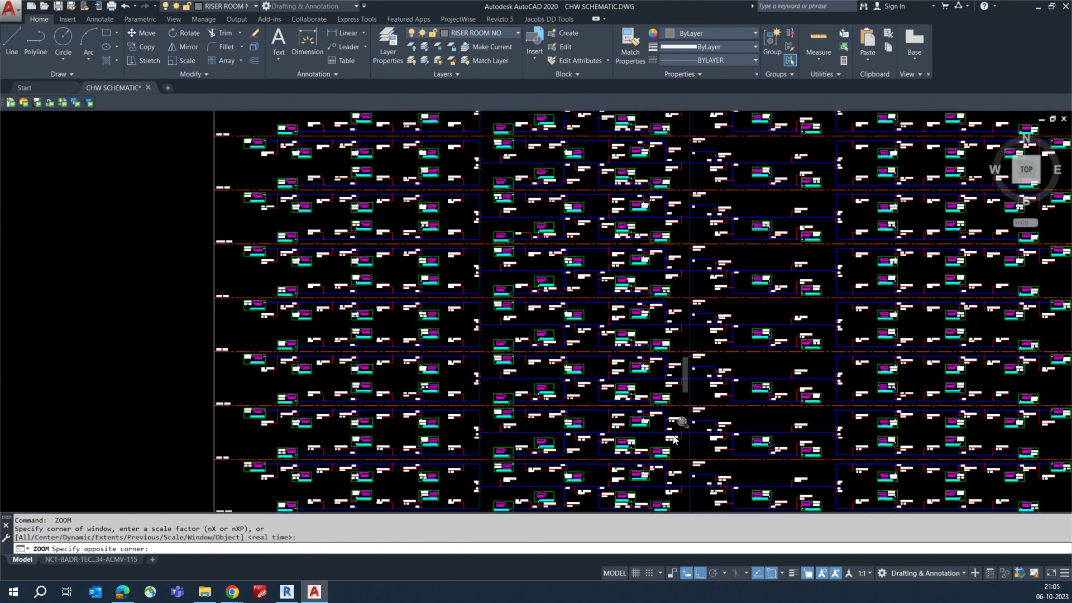
{"action": "scroll", "coordinate": [632, 413], "scroll_direction": "up", "scroll_amount": 5}
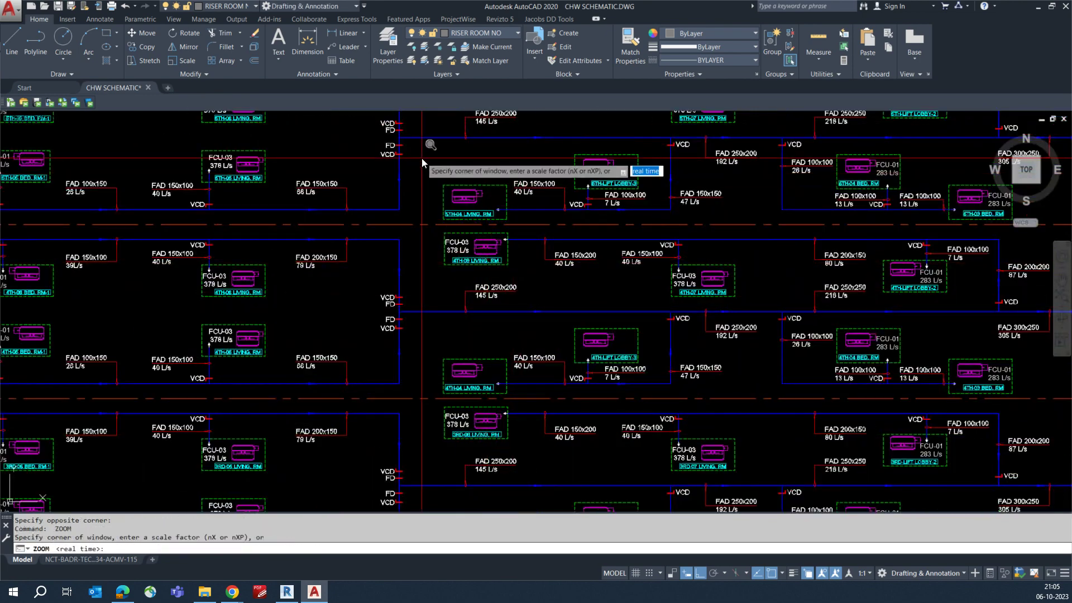
{"action": "left_click", "coordinate": [987, 427]}
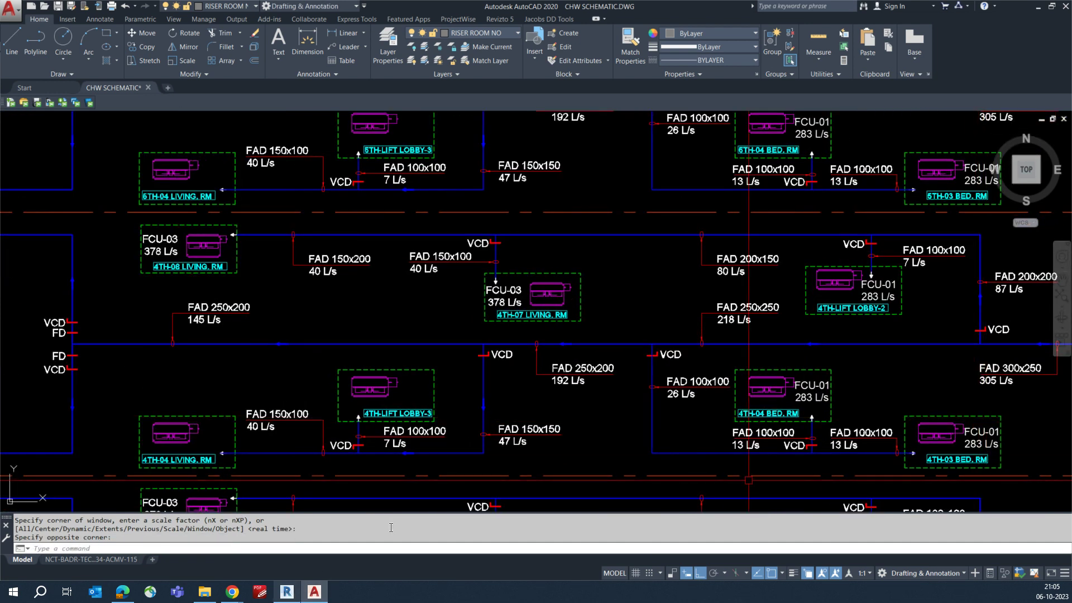
{"action": "left_click", "coordinate": [286, 591]}
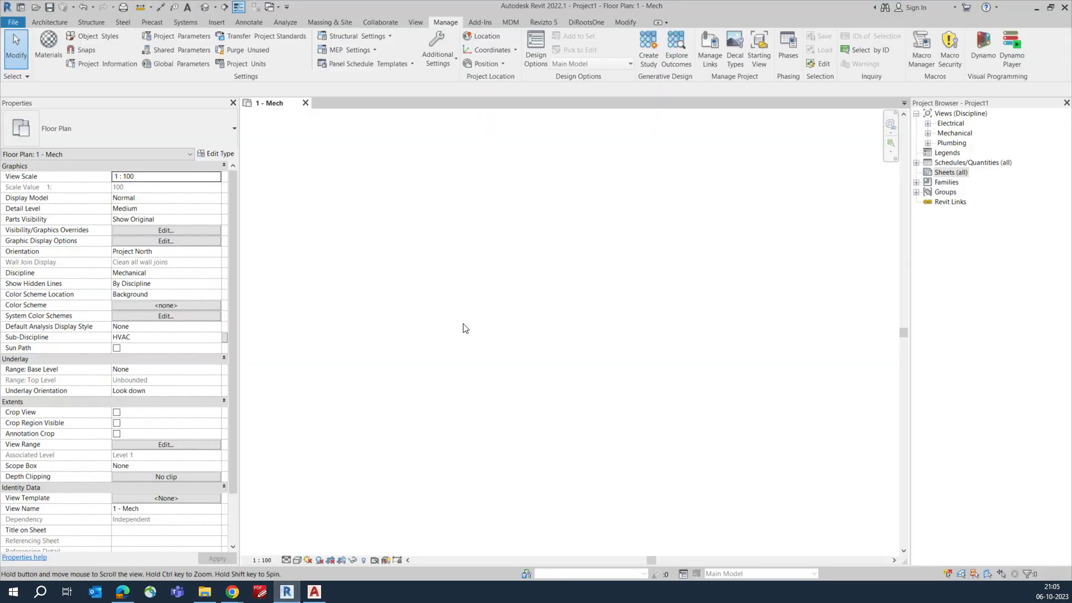
- Try to start a new project from the Systems-Default_Metric.rte template
{"action": "left_click", "coordinate": [16, 23]}
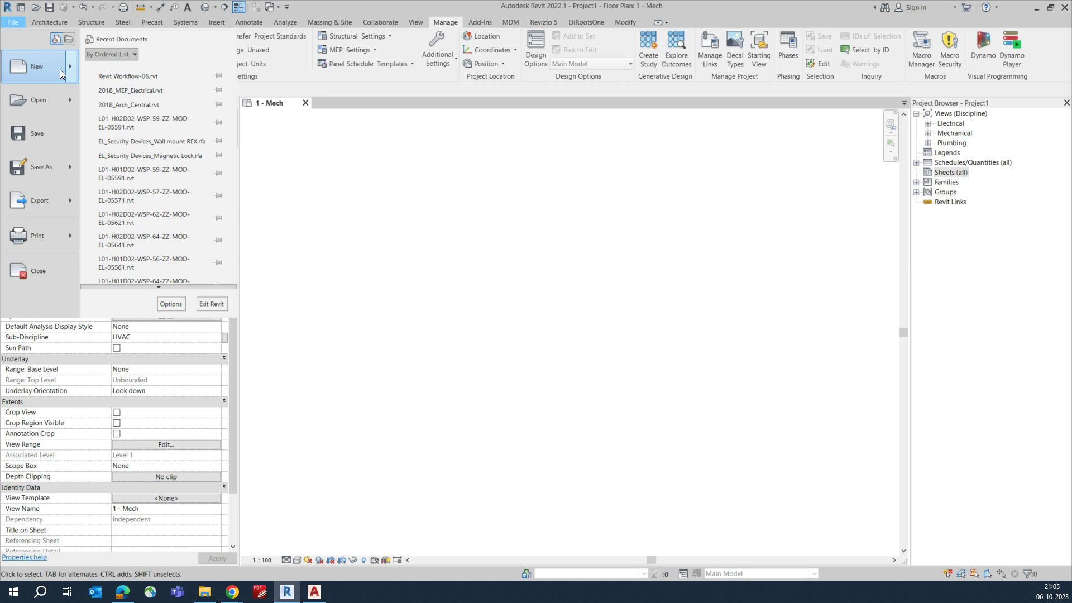
{"action": "mouse_move", "coordinate": [67, 69]}
{"action": "left_click", "coordinate": [140, 68]}
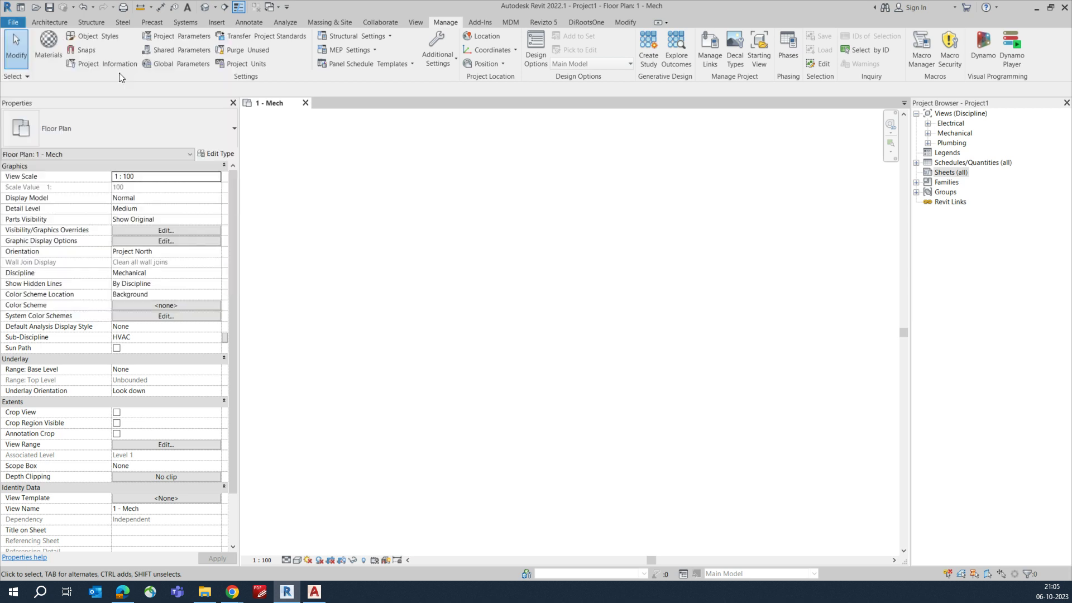
{"action": "left_click", "coordinate": [309, 155]}
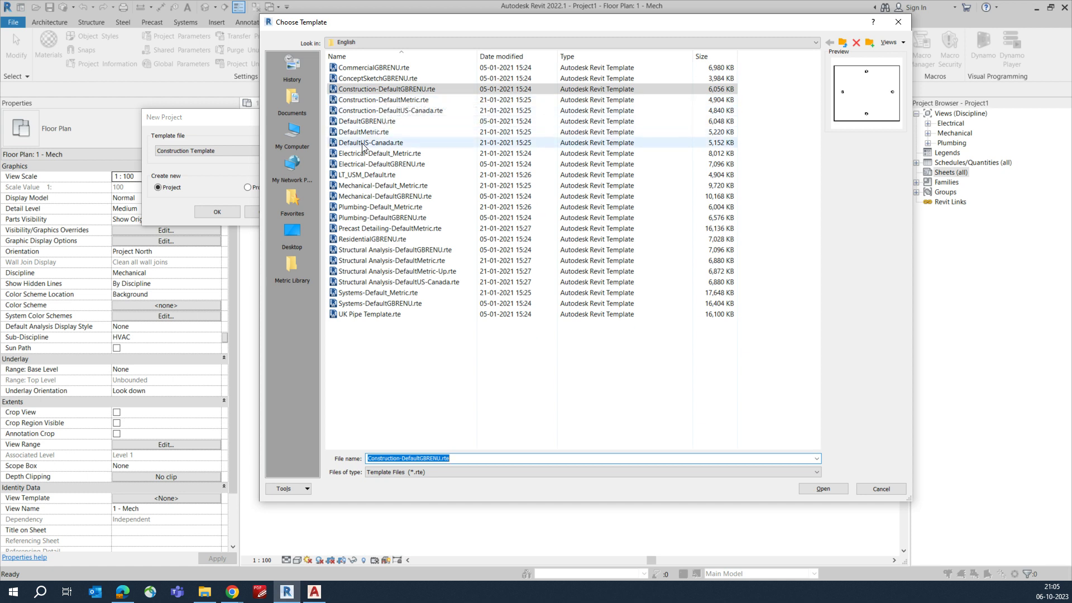
{"action": "left_click", "coordinate": [382, 293]}
{"action": "key", "text": "Escape"}
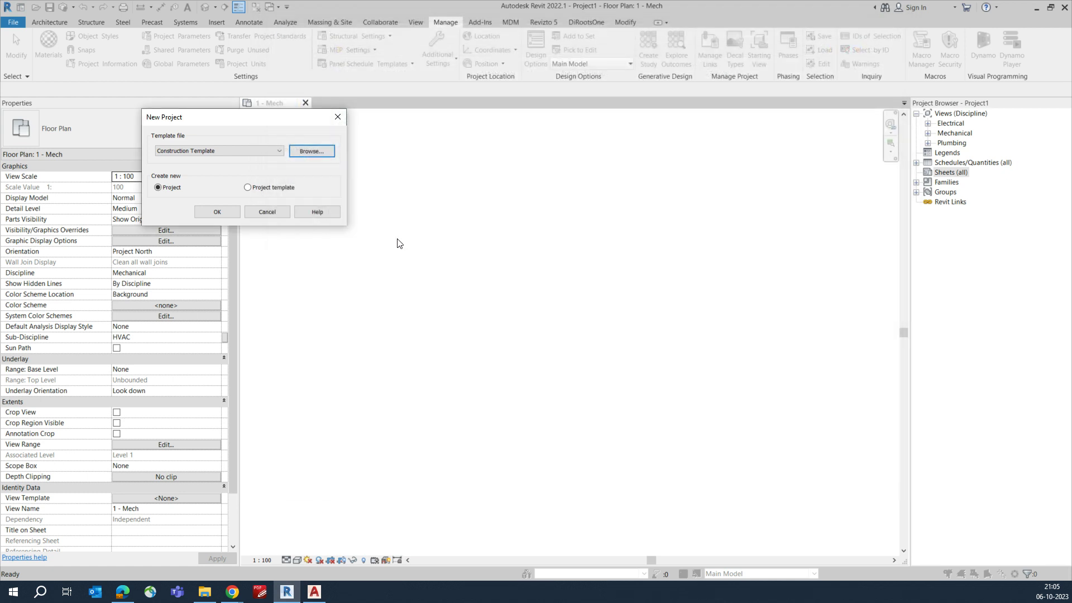
{"action": "left_click", "coordinate": [311, 156]}
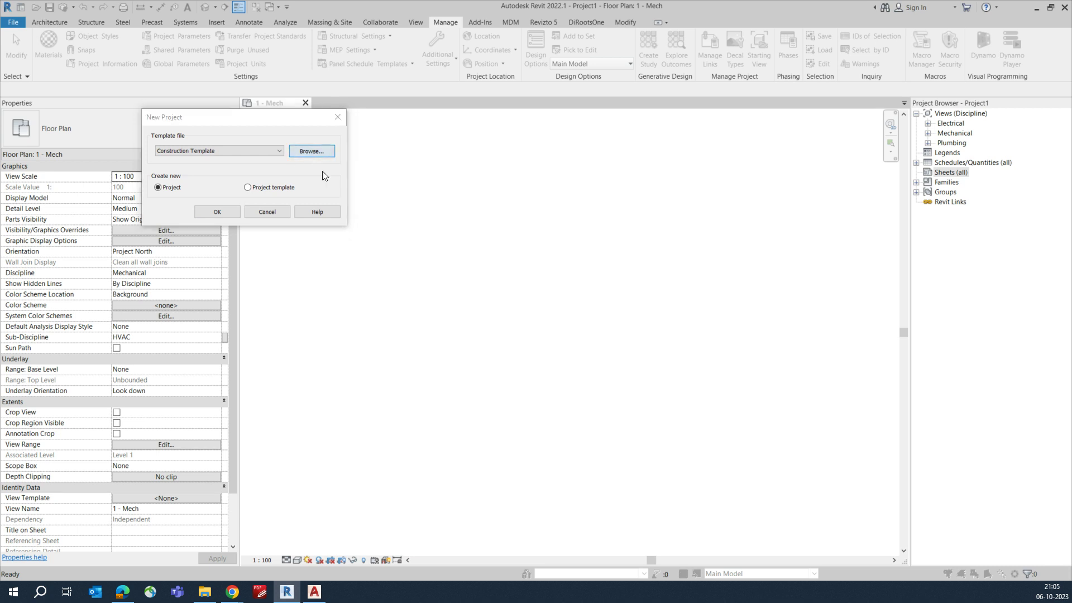
{"action": "left_click", "coordinate": [377, 295]}
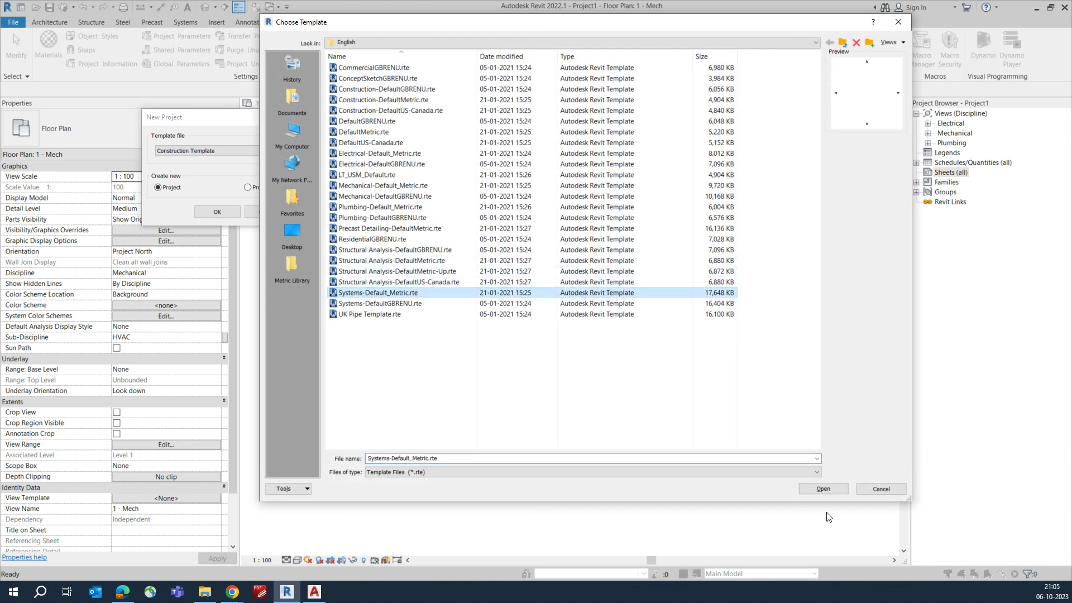
{"action": "left_click", "coordinate": [825, 489]}
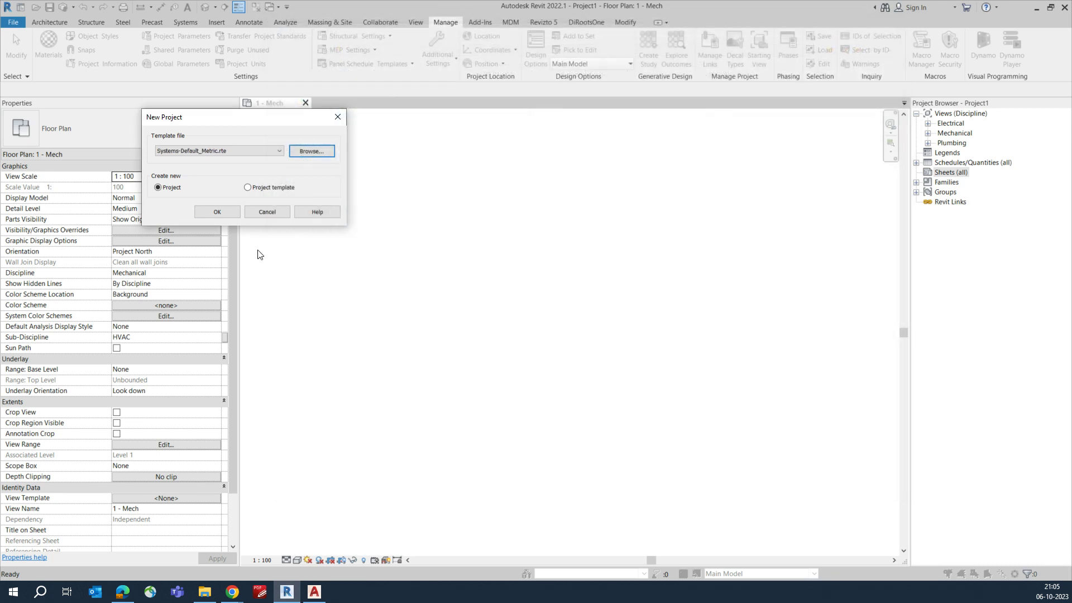
{"action": "left_click", "coordinate": [219, 212]}
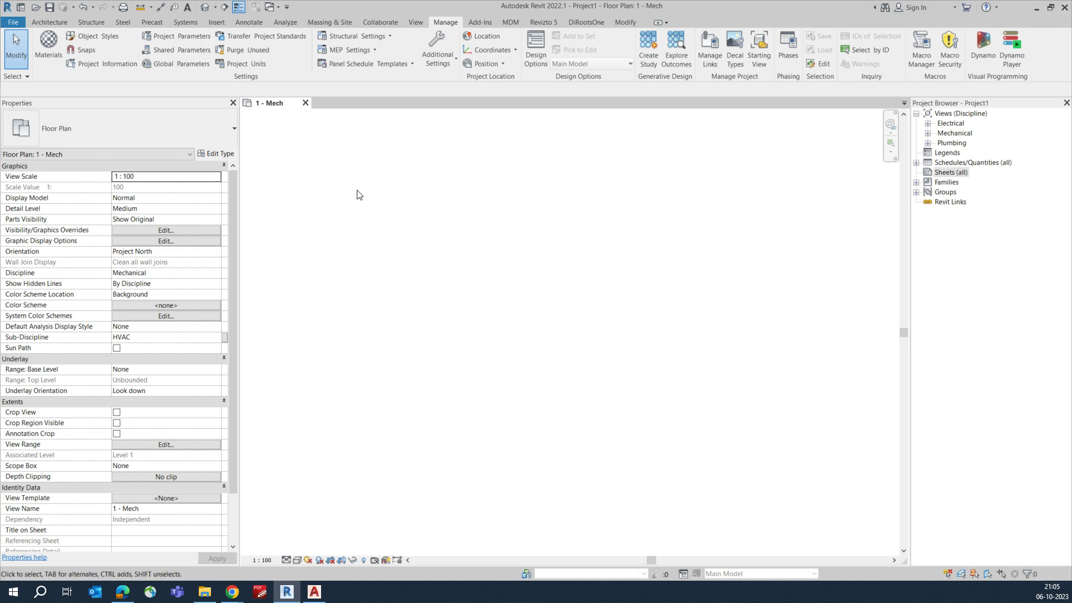
- Create a drafting view named Mechanical Duct Schematic Diagram at a scale of 1 : 200
{"action": "left_click", "coordinate": [416, 22]}
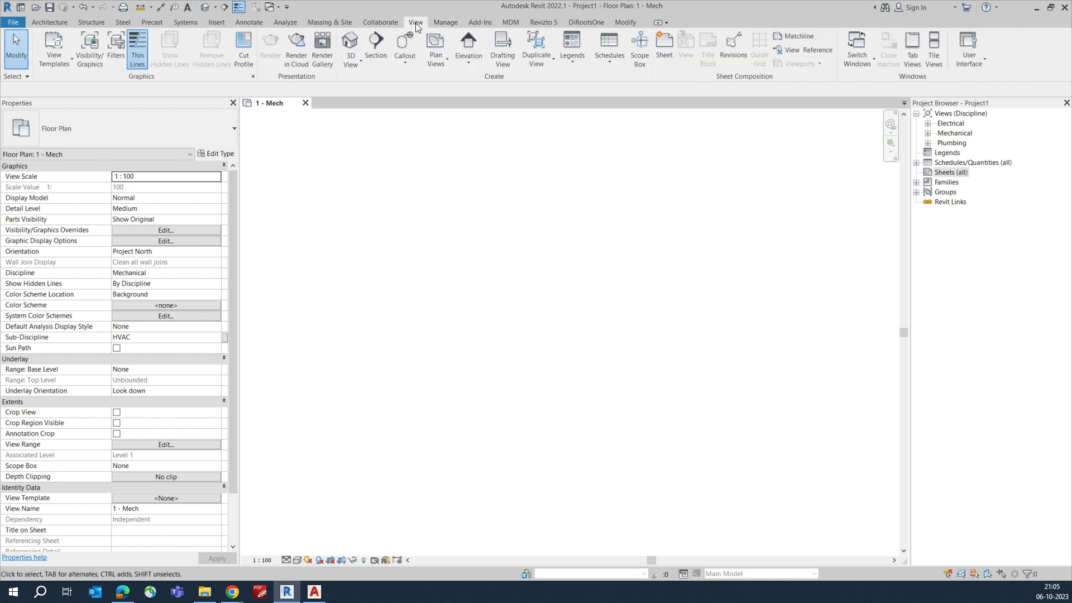
{"action": "left_click", "coordinate": [501, 48]}
{"action": "left_click_drag", "start_coordinate": [537, 253], "coordinate": [463, 167]}
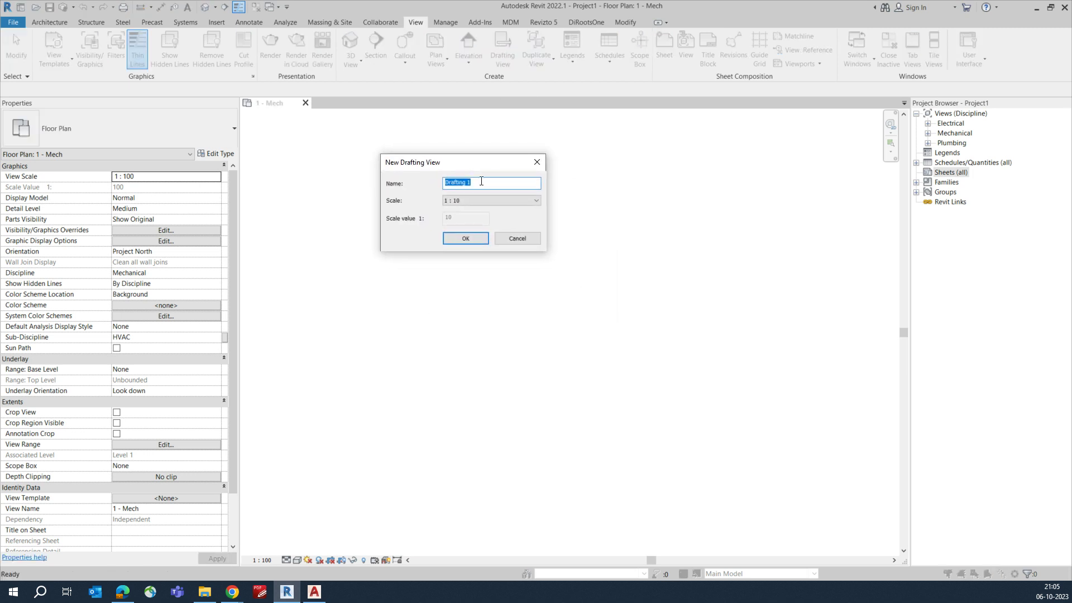
{"action": "left_click", "coordinate": [468, 200]}
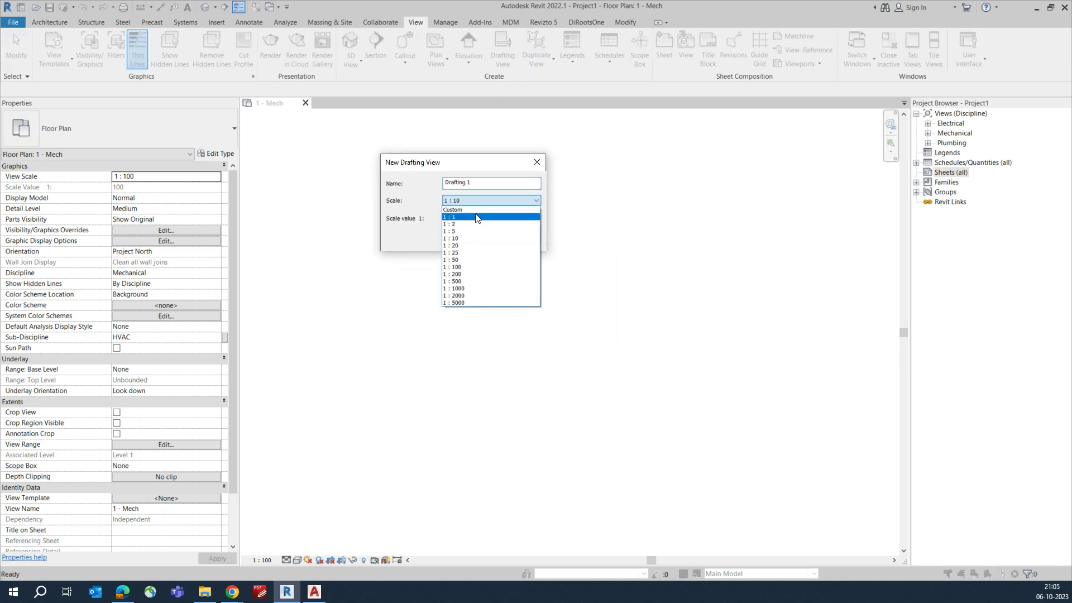
{"action": "left_click", "coordinate": [464, 274]}
{"action": "left_click_drag", "start_coordinate": [490, 184], "coordinate": [399, 186]}
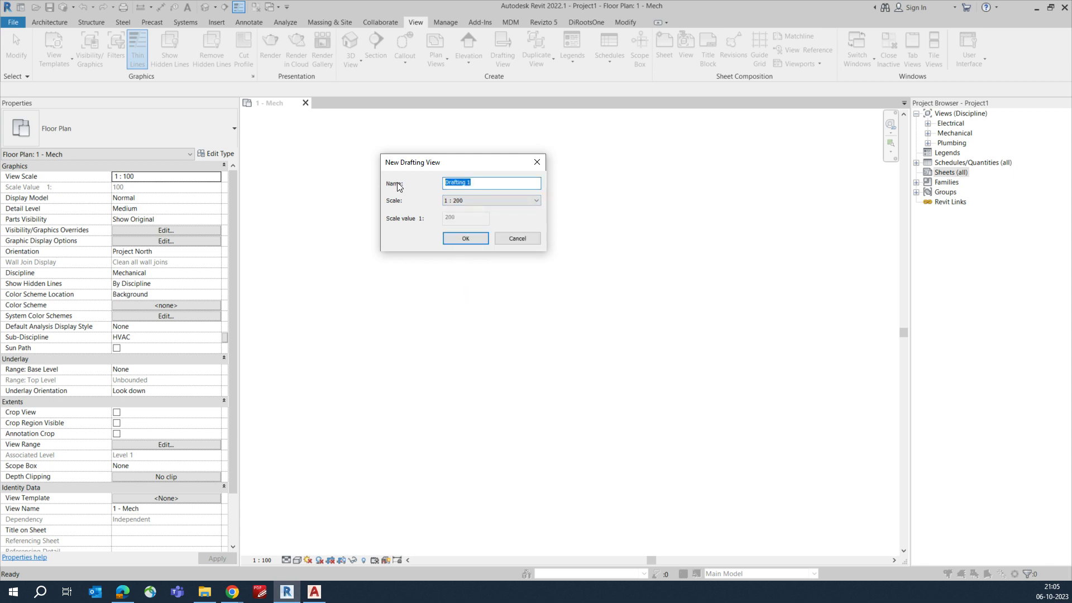
{"action": "type", "text": "Duct Schematic Diagram"}
{"action": "left_click", "coordinate": [466, 237]}
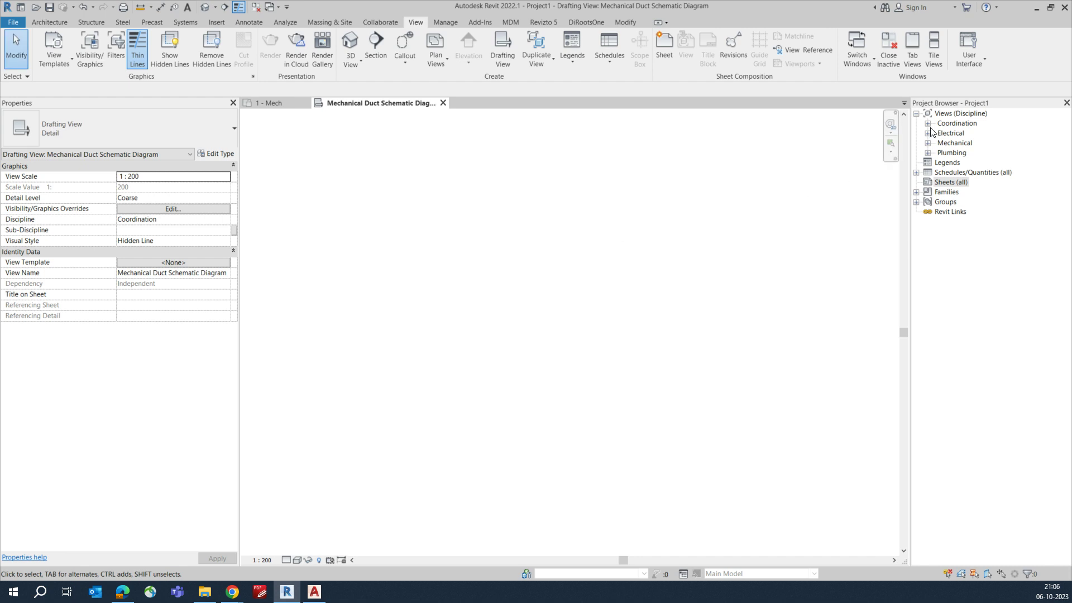
- Expand the Coordination drafting views in the project browser and select the Mechanical Duct Schematic Diagram view
{"action": "left_click", "coordinate": [928, 123]}
{"action": "left_click", "coordinate": [939, 133]}
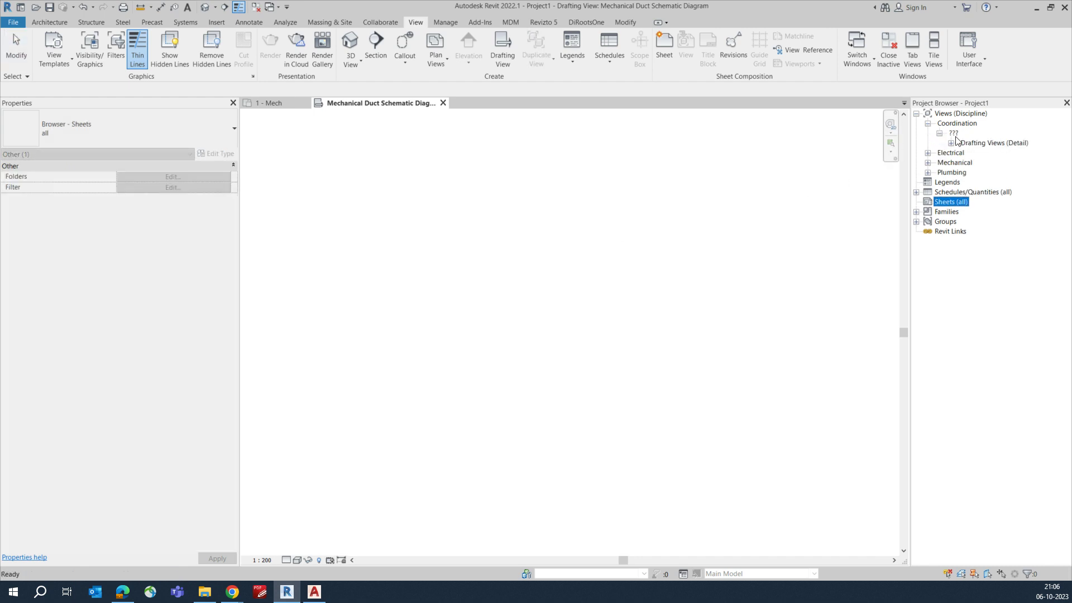
{"action": "left_click", "coordinate": [952, 144]}
{"action": "left_click", "coordinate": [990, 153]}
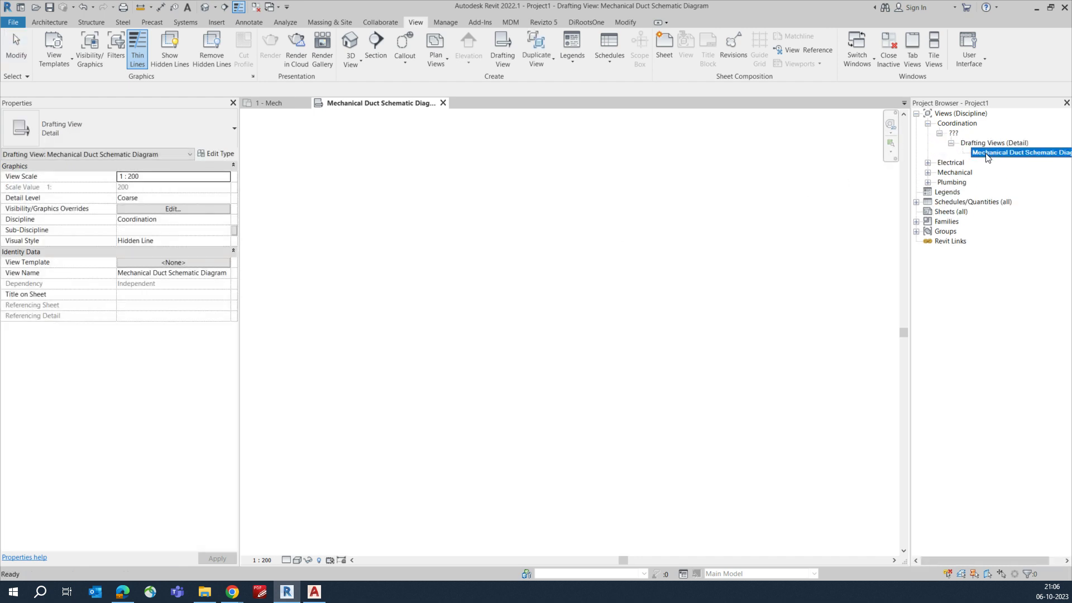
- Set the Mechanical Duct Schematic Diagram view's discipline to Mechanical and sub-discipline to HVAC, and widen the project browser to show its full name
{"action": "left_click", "coordinate": [167, 220]}
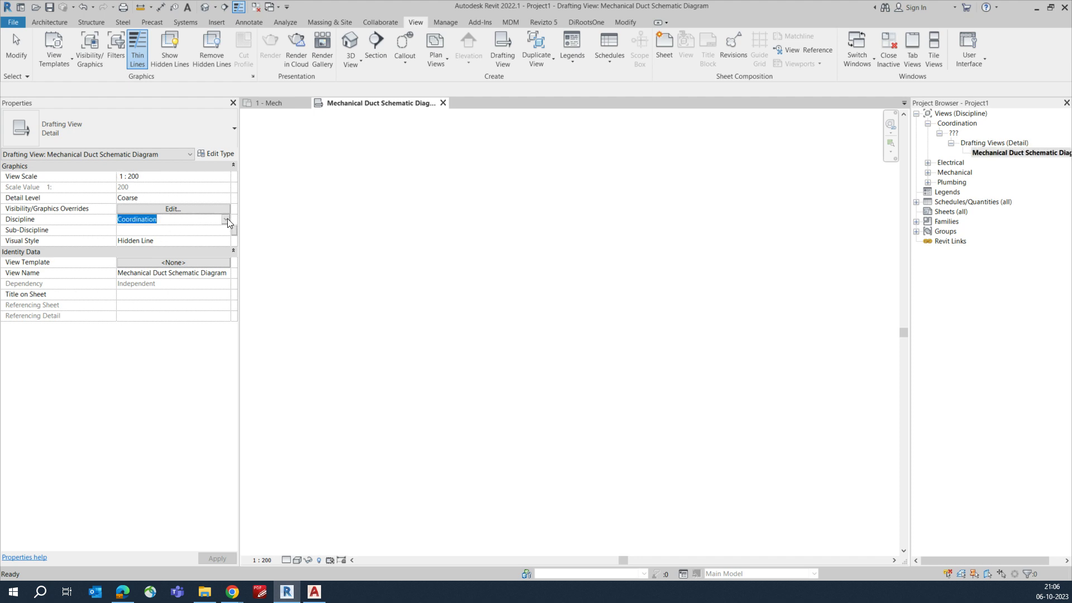
{"action": "left_click", "coordinate": [226, 218]}
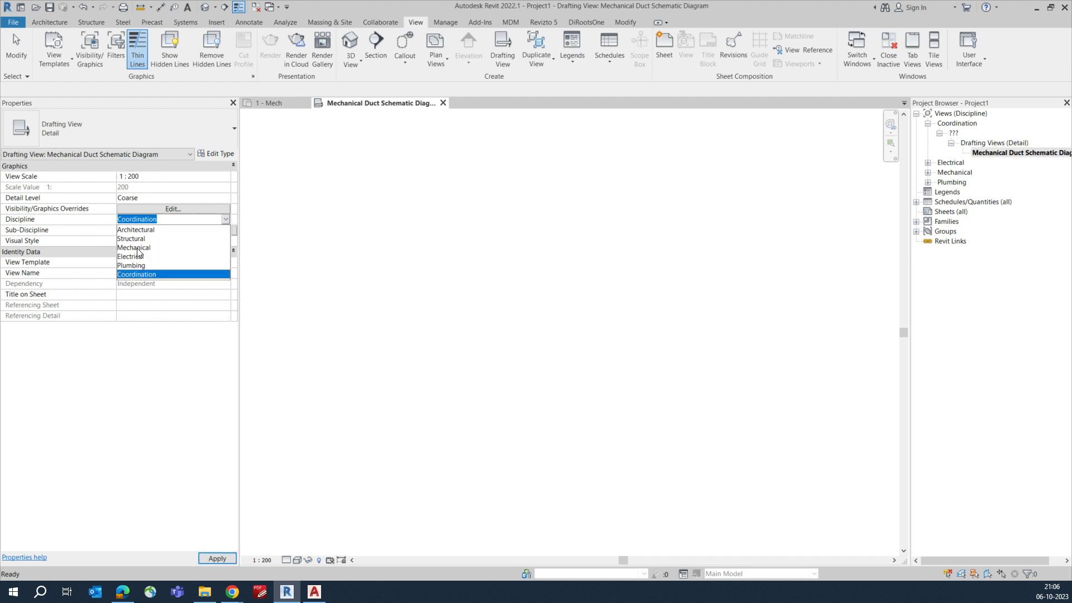
{"action": "left_click", "coordinate": [138, 249]}
{"action": "left_click", "coordinate": [186, 230]}
{"action": "left_click", "coordinate": [225, 231]}
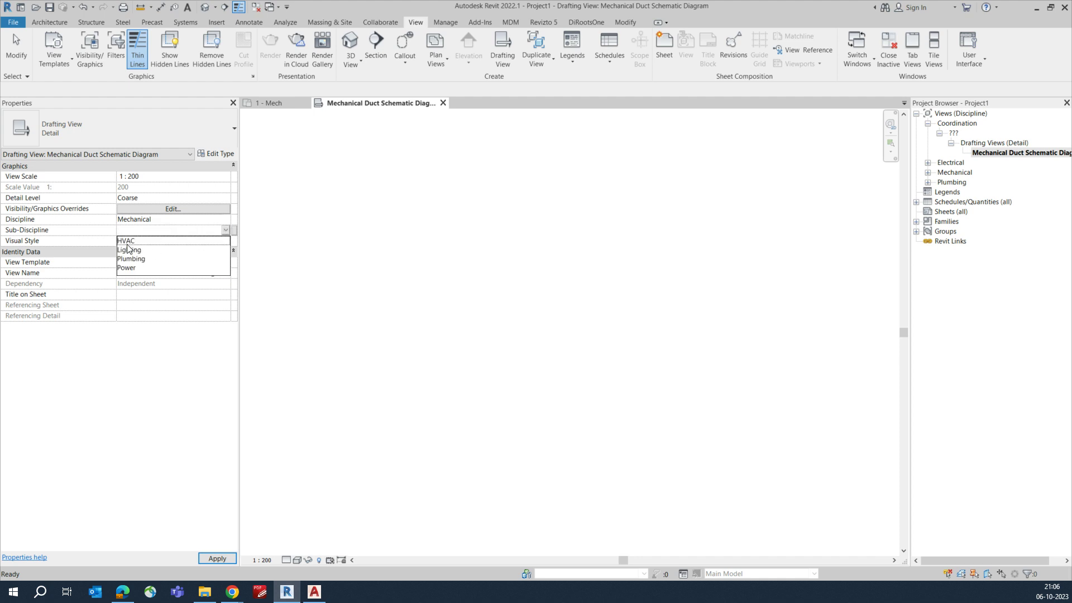
{"action": "left_click", "coordinate": [126, 240]}
{"action": "left_click", "coordinate": [995, 290]}
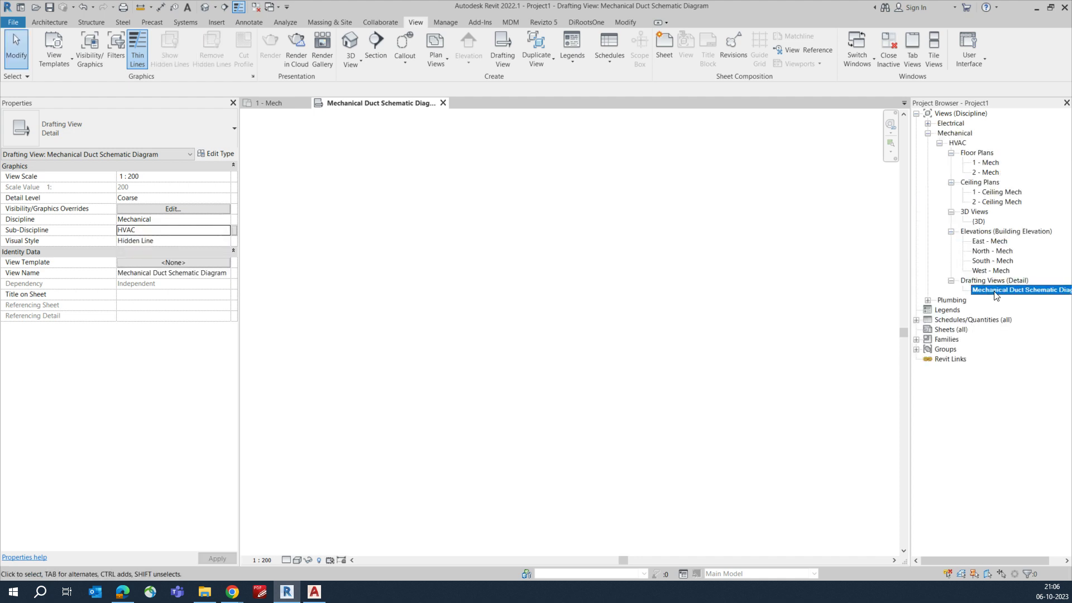
{"action": "left_click_drag", "start_coordinate": [910, 287], "coordinate": [847, 287]}
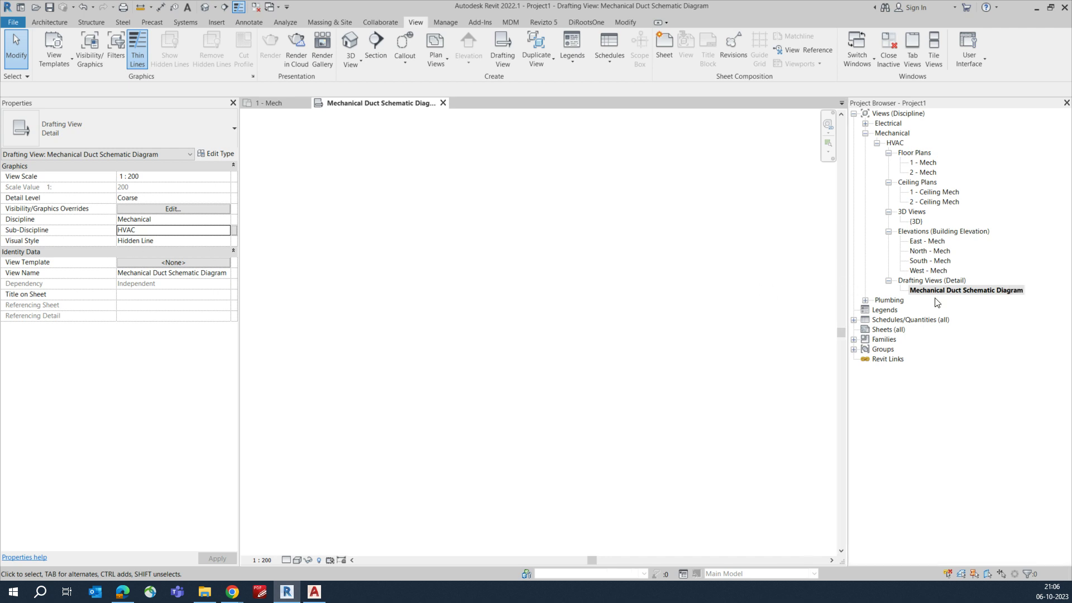
{"action": "left_click", "coordinate": [959, 292]}
- Review the drafting view's discipline options and sub-discipline, keeping Mechanical and HVAC
{"action": "left_click", "coordinate": [176, 219]}
{"action": "left_click", "coordinate": [226, 221]}
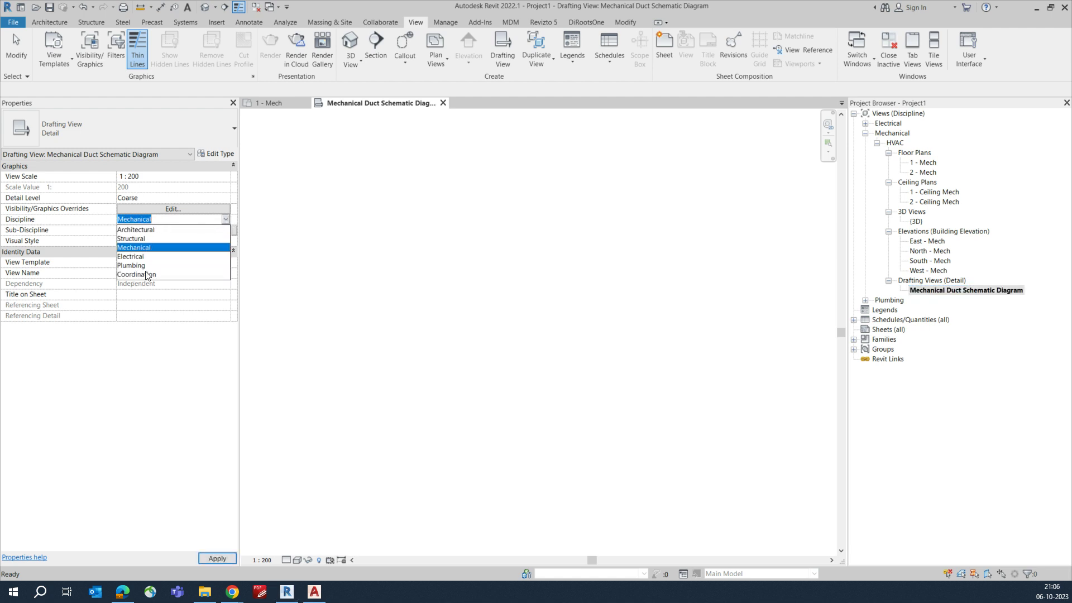
{"action": "left_click", "coordinate": [146, 247]}
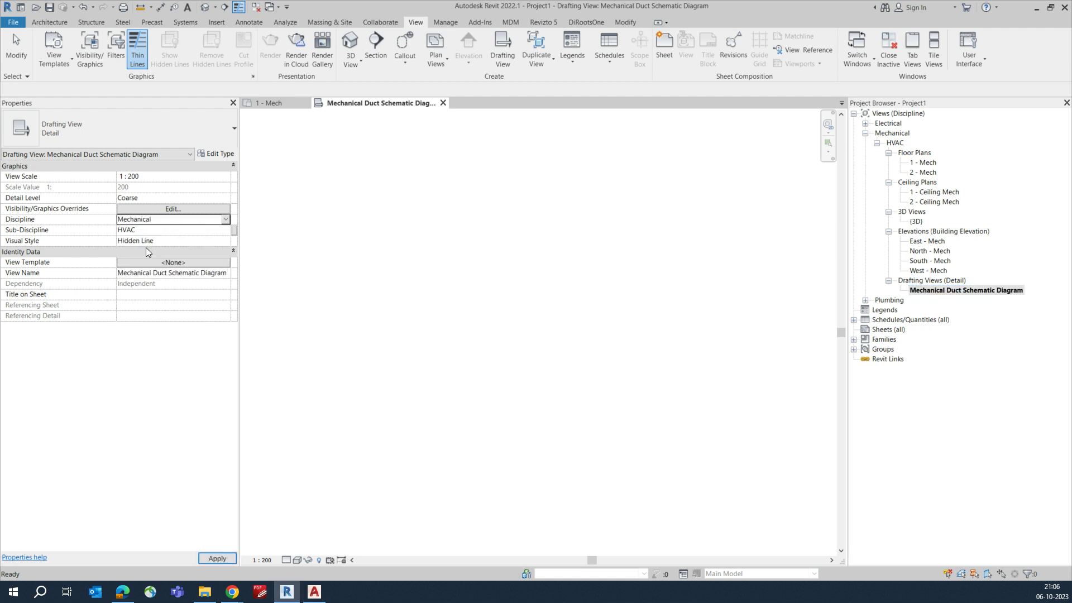
{"action": "left_click", "coordinate": [145, 231]}
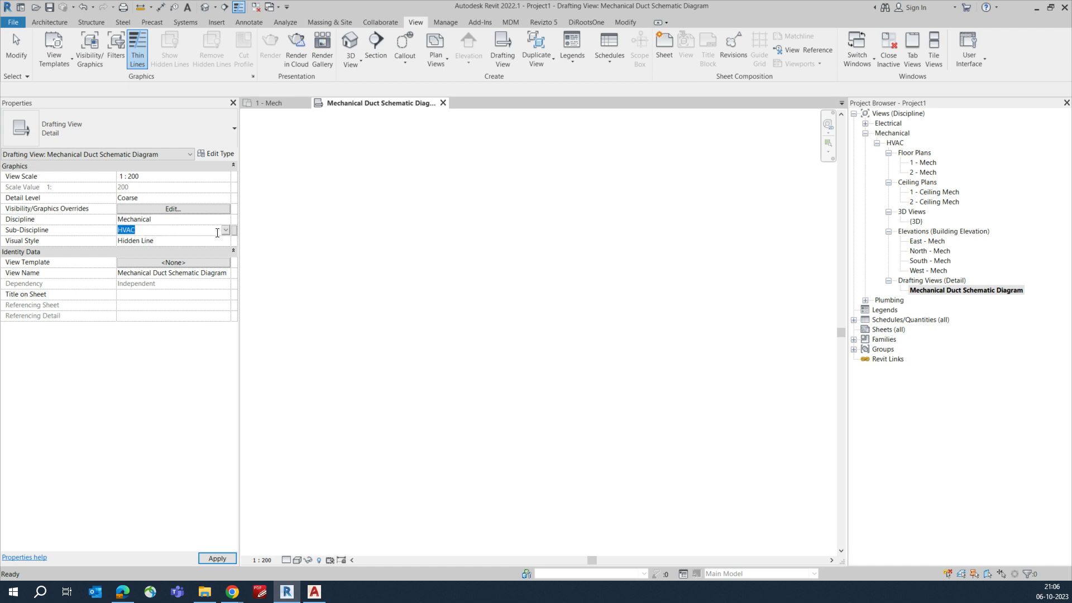
{"action": "left_click", "coordinate": [567, 289]}
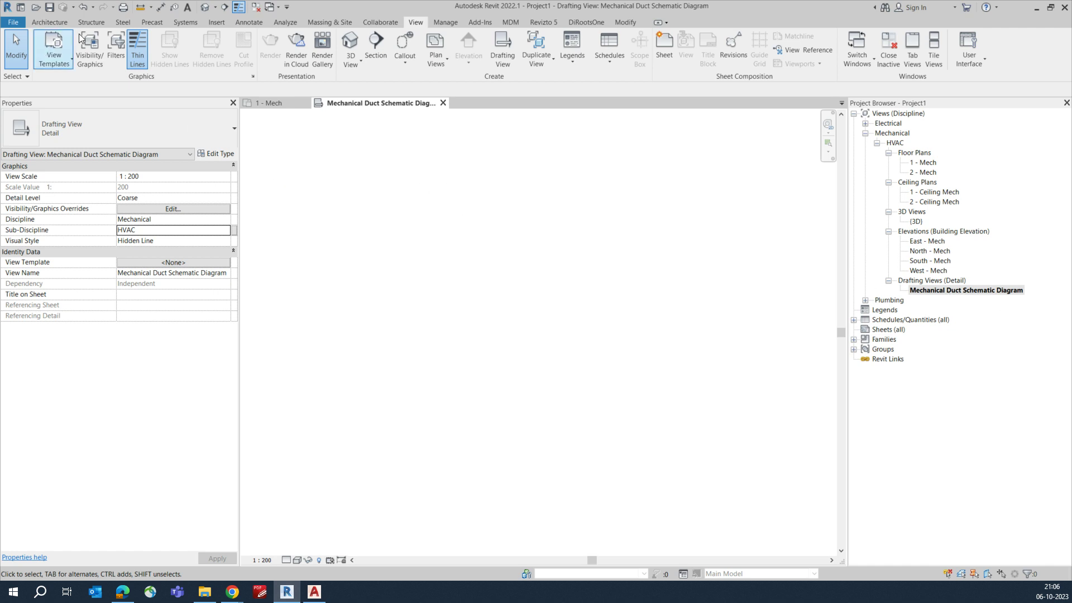
- Start linking a CAD file into the drafting view and browse to the Desktop folder Project\Training\SLD\1
{"action": "left_click", "coordinate": [216, 22]}
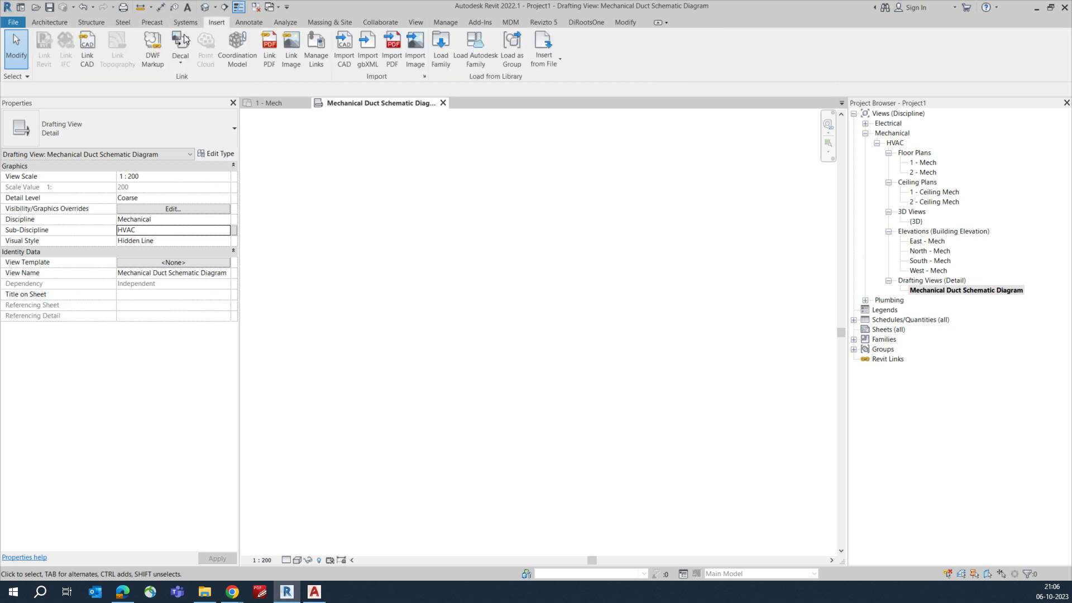
{"action": "left_click", "coordinate": [87, 45]}
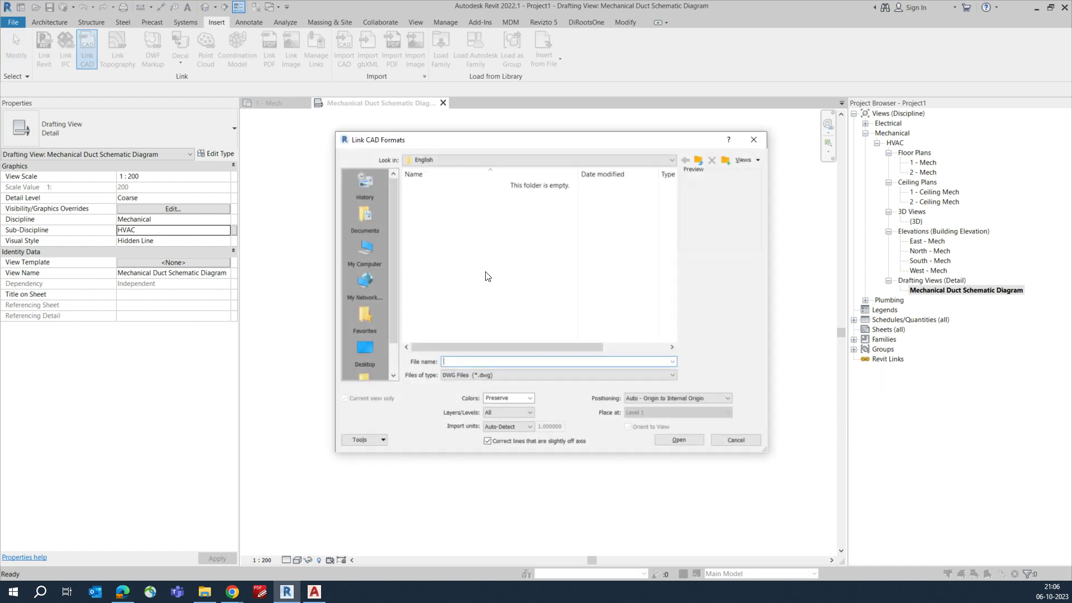
{"action": "left_click", "coordinate": [364, 351]}
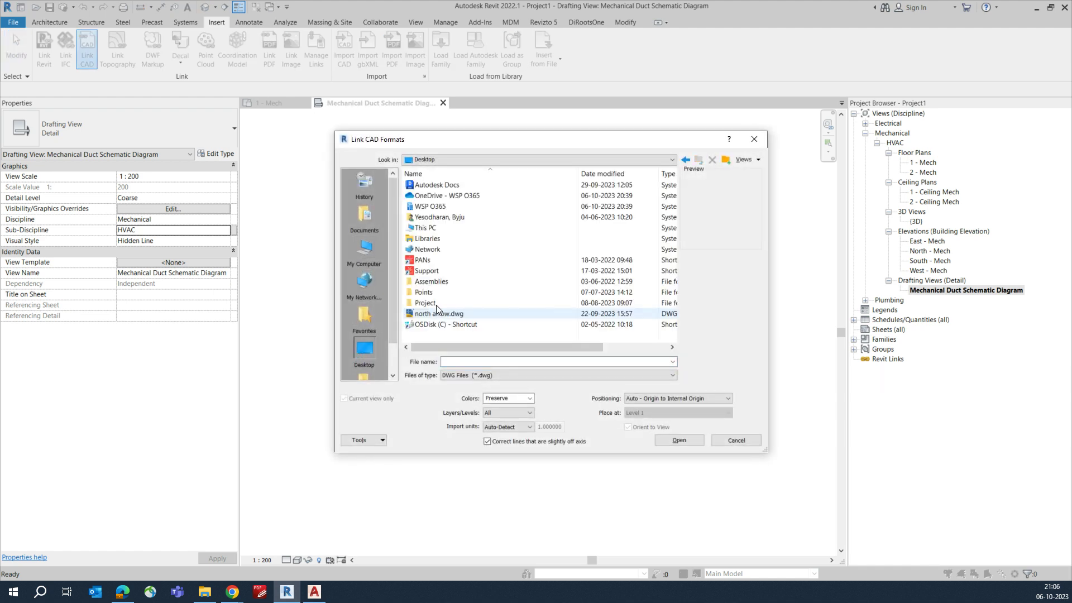
{"action": "double_click", "coordinate": [425, 302]}
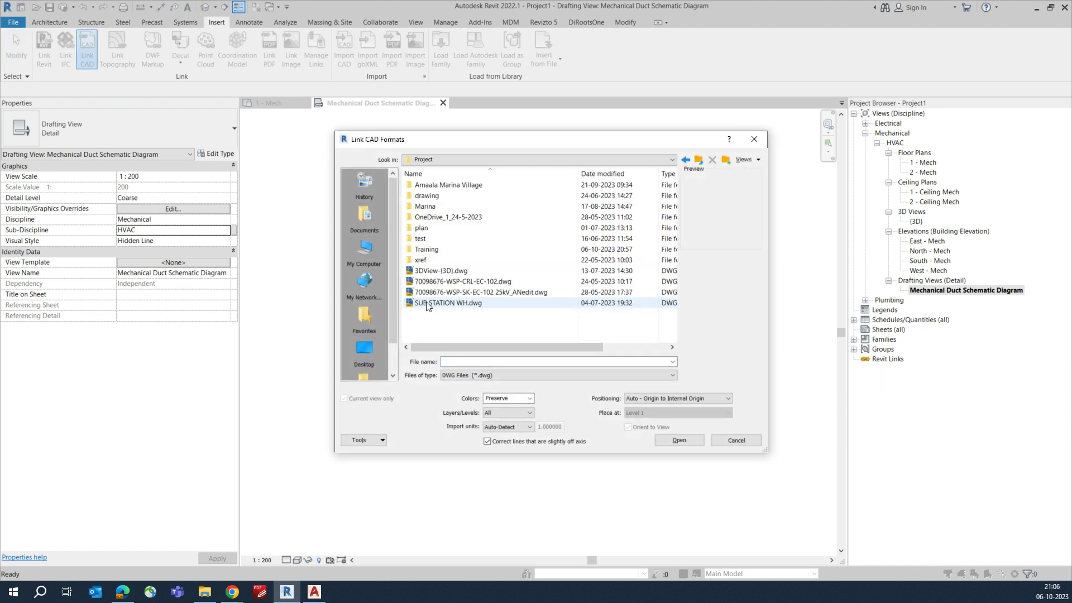
{"action": "double_click", "coordinate": [423, 249]}
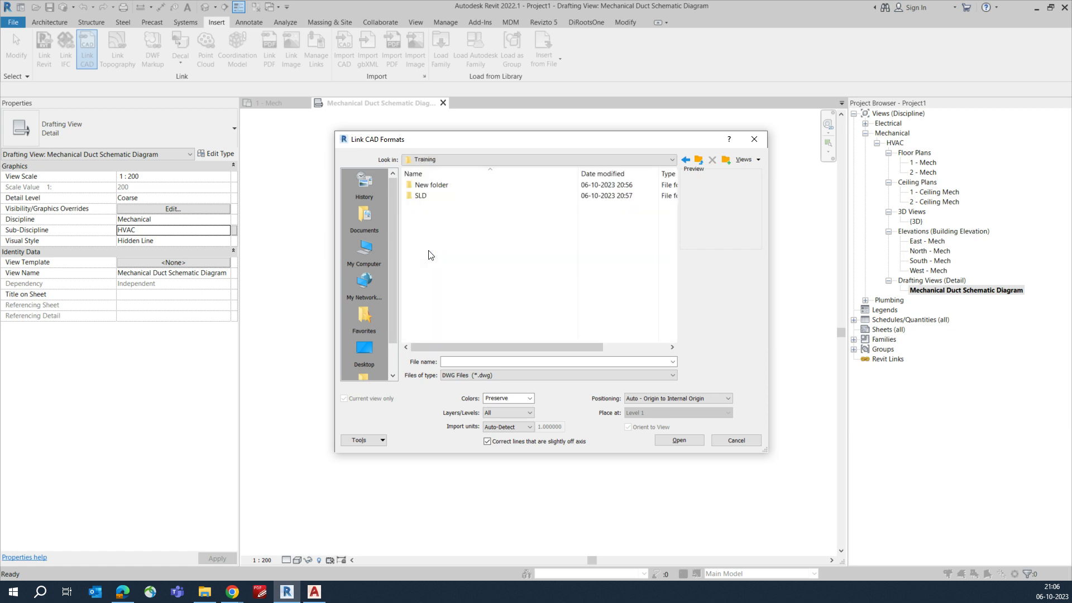
{"action": "double_click", "coordinate": [420, 200]}
{"action": "double_click", "coordinate": [423, 185]}
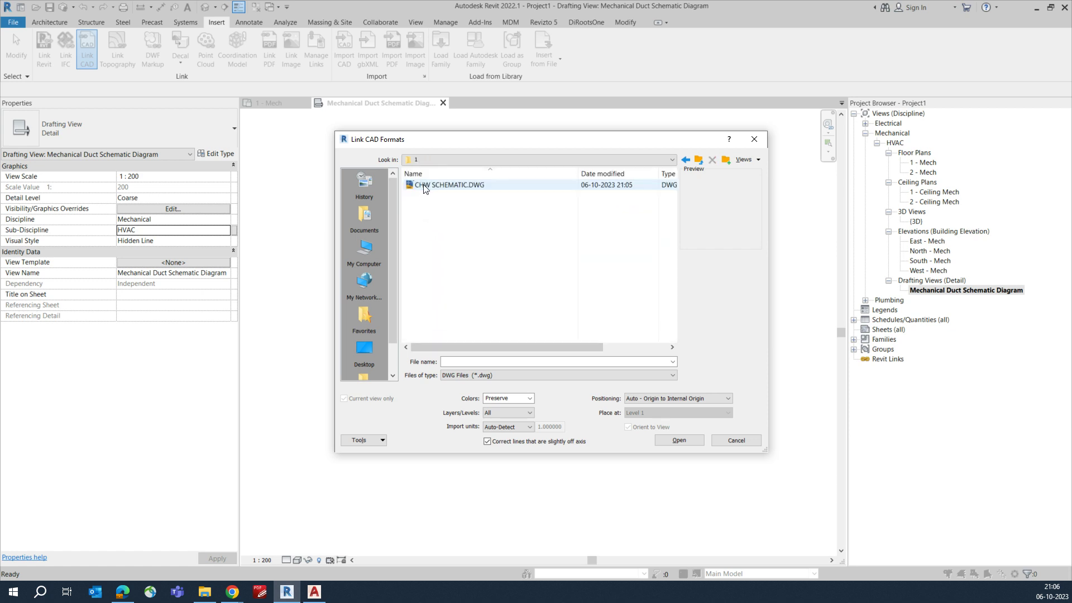
- Link CHW SCHEMATIC.DWG into the drafting view with preserved colors and Auto - Origin to Internal Origin positioning
{"action": "left_click", "coordinate": [424, 188]}
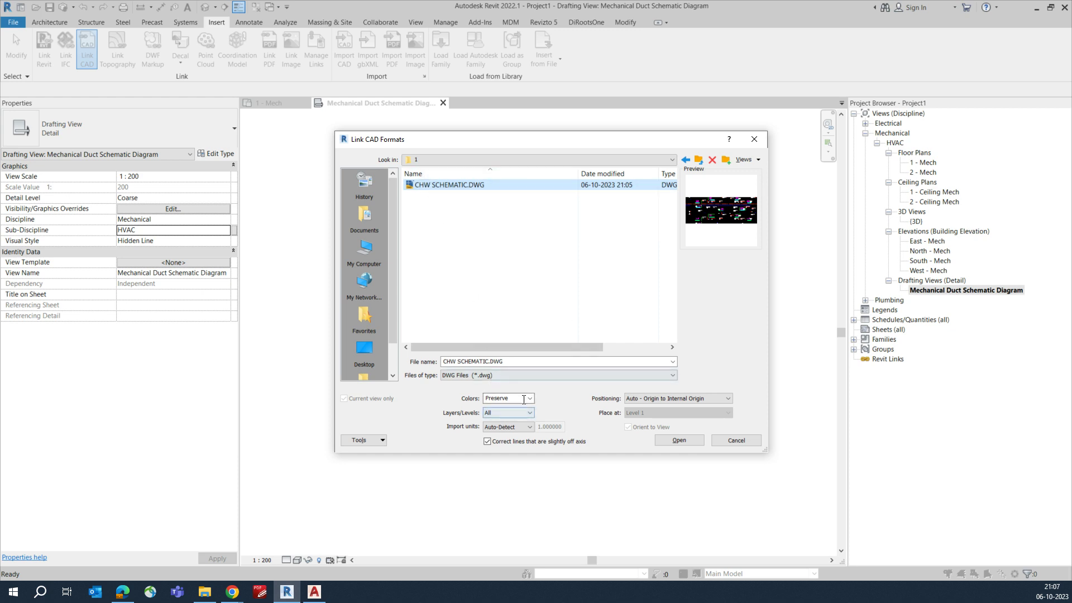
{"action": "double_click", "coordinate": [427, 186]}
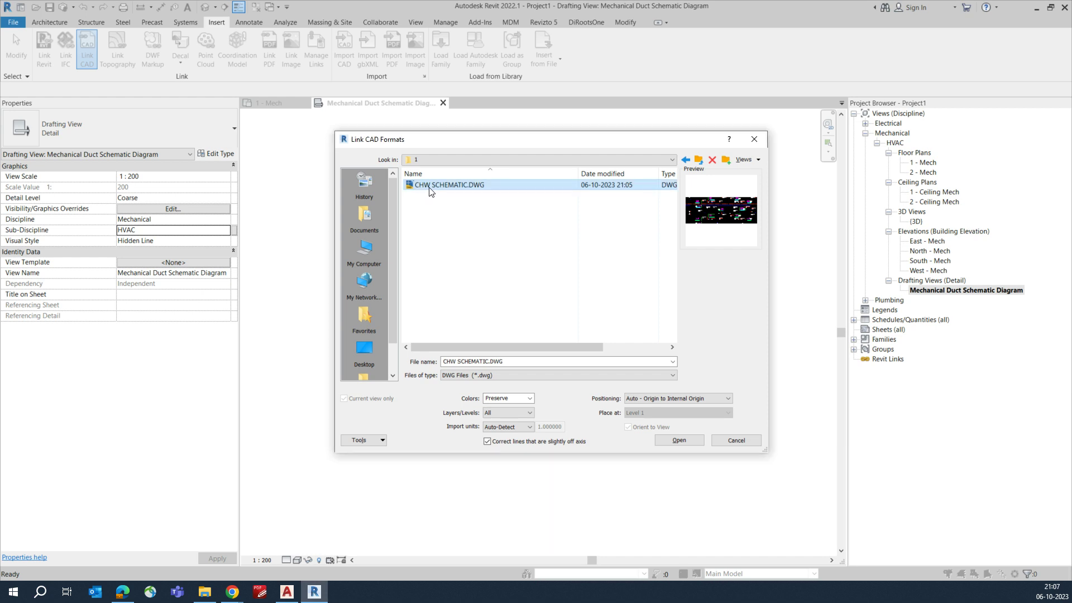
{"action": "left_click", "coordinate": [433, 207]}
{"action": "left_click", "coordinate": [442, 189]}
{"action": "left_click", "coordinate": [505, 398]}
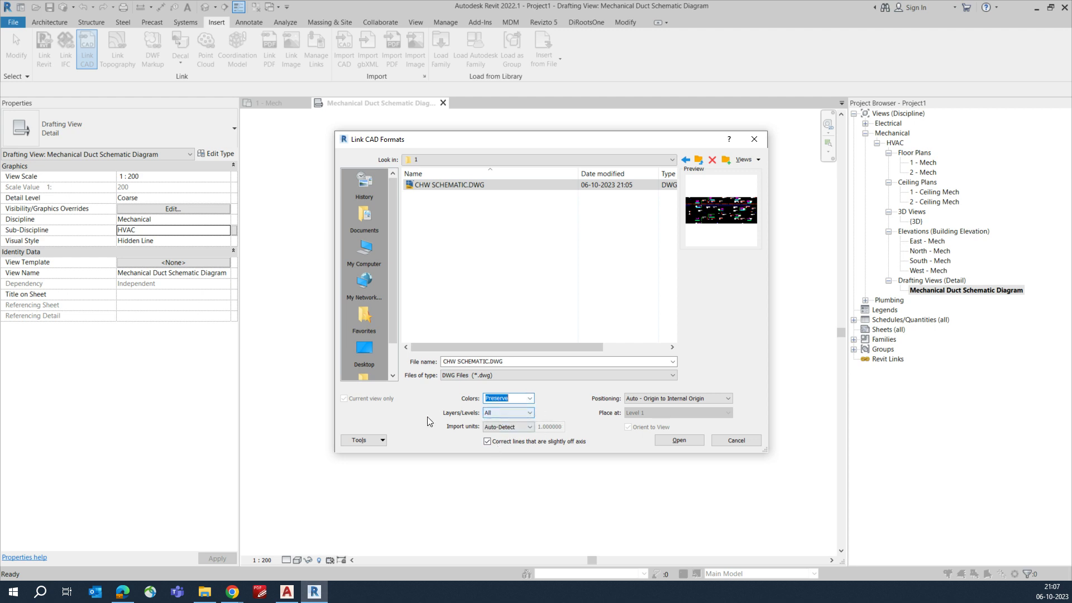
{"action": "left_click", "coordinate": [680, 441]}
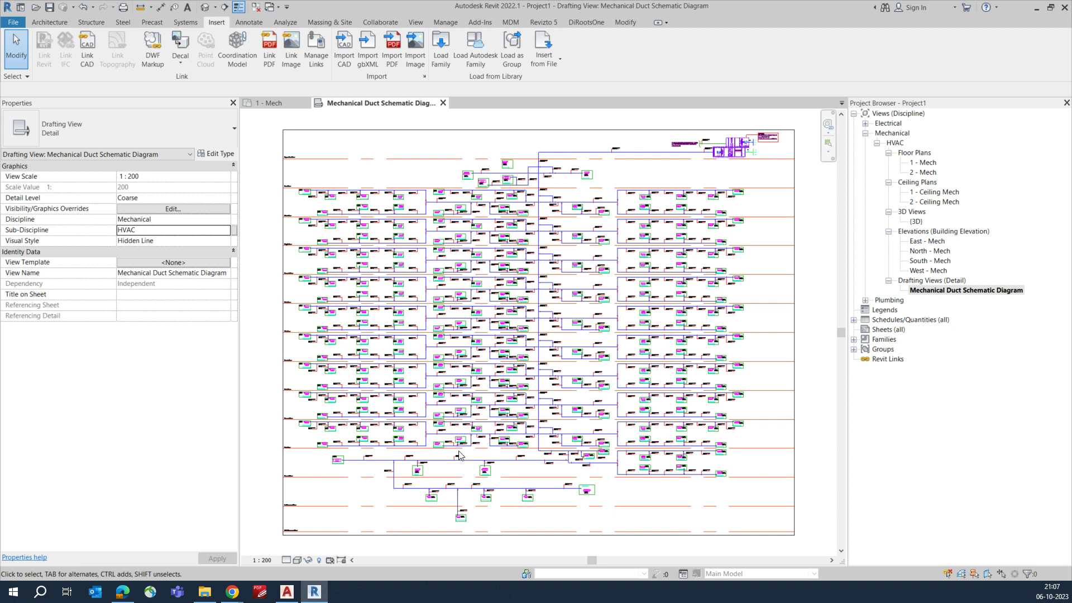
- Check the linked linework, switch to AutoCAD, set the drawing's linetype scale to 200 and save it
{"action": "scroll", "coordinate": [602, 515], "scroll_direction": "up", "scroll_amount": 5}
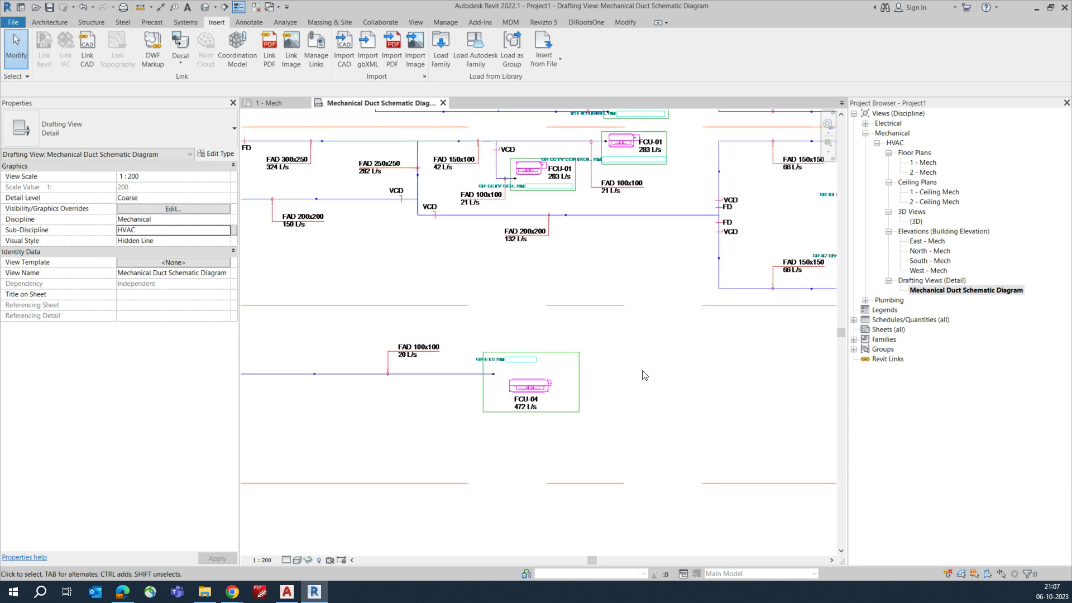
{"action": "scroll", "coordinate": [643, 375], "scroll_direction": "down", "scroll_amount": 5}
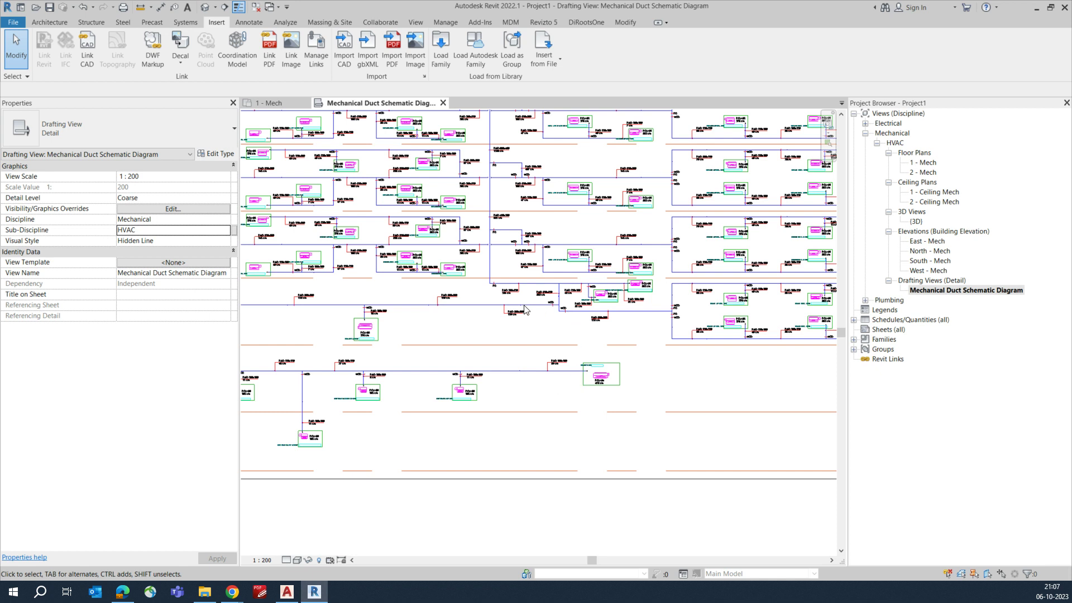
{"action": "left_click", "coordinate": [297, 594]}
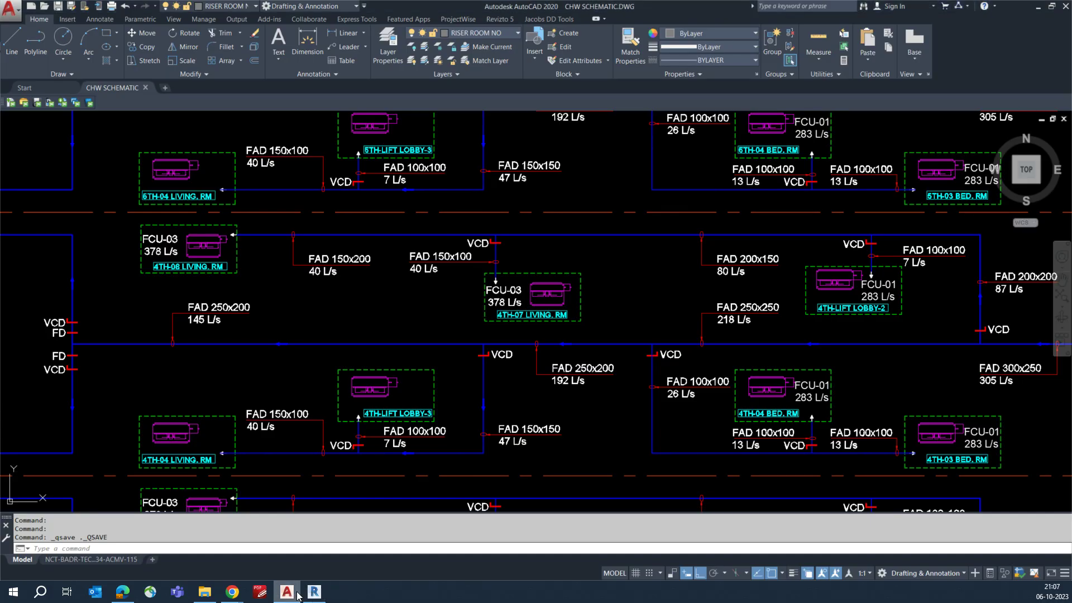
{"action": "type", "text": "lt"}
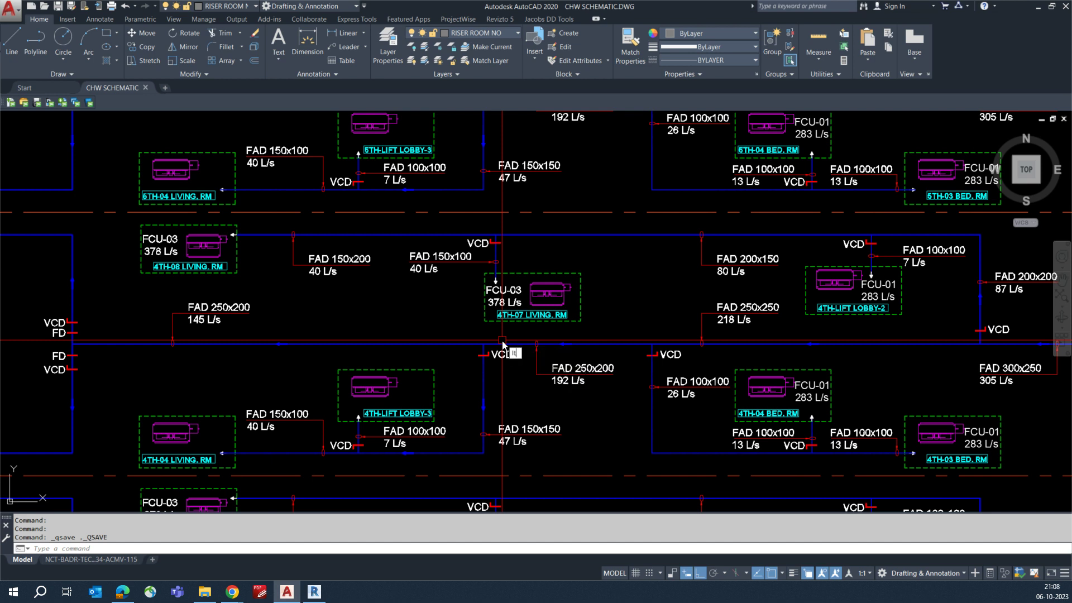
{"action": "type", "text": "s"}
{"action": "key", "text": "Return"}
{"action": "type", "text": "100"}
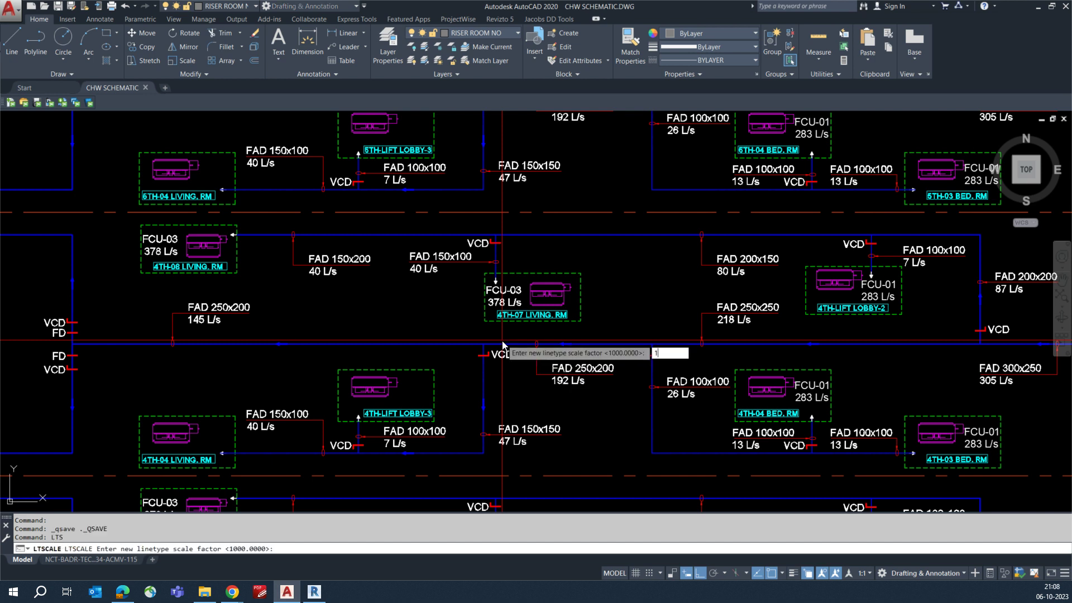
{"action": "key", "text": "BackSpace"}
{"action": "key", "text": "BackSpace"}
{"action": "type", "text": "00"}
{"action": "key", "text": "Return"}
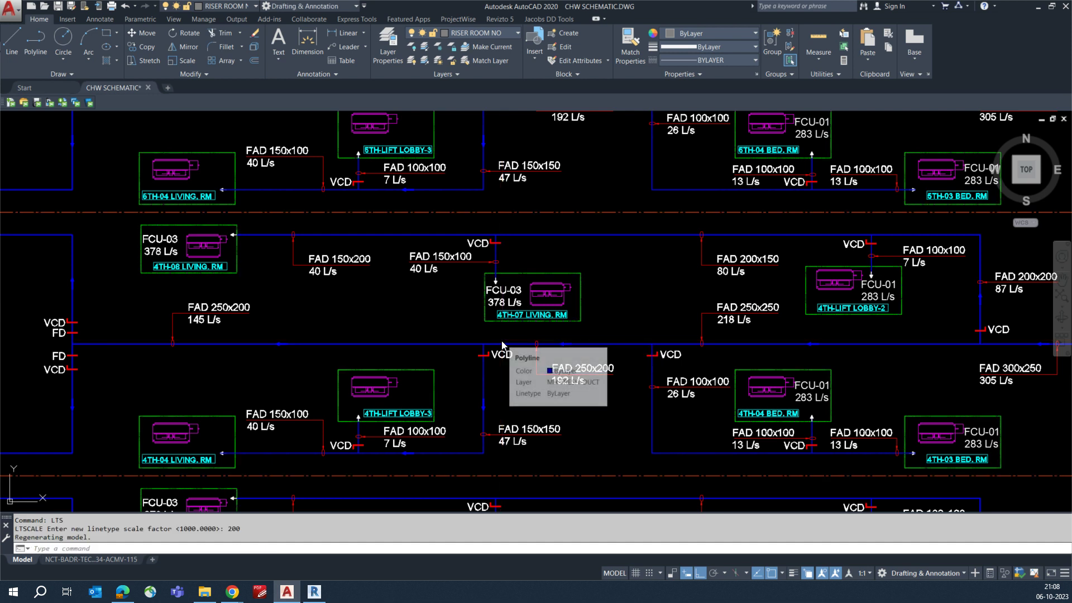
{"action": "key", "text": "ctrl+s"}
- Switch back to Revit, reload the CHW SCHEMATIC.DWG link and check the updated linework in the drafting view
{"action": "left_click", "coordinate": [313, 593]}
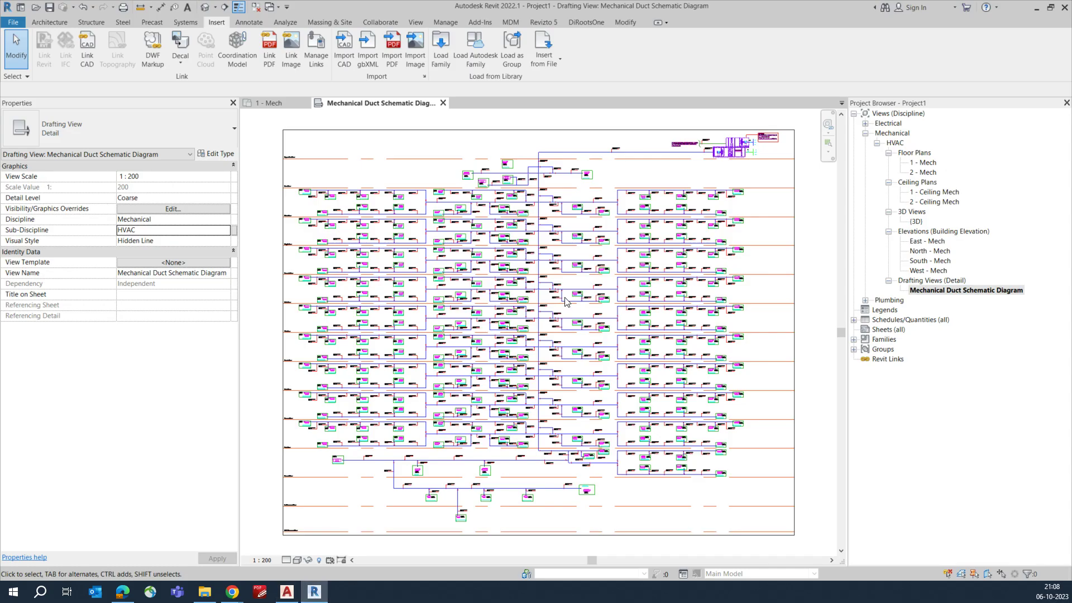
{"action": "left_click", "coordinate": [450, 25]}
{"action": "left_click", "coordinate": [709, 53]}
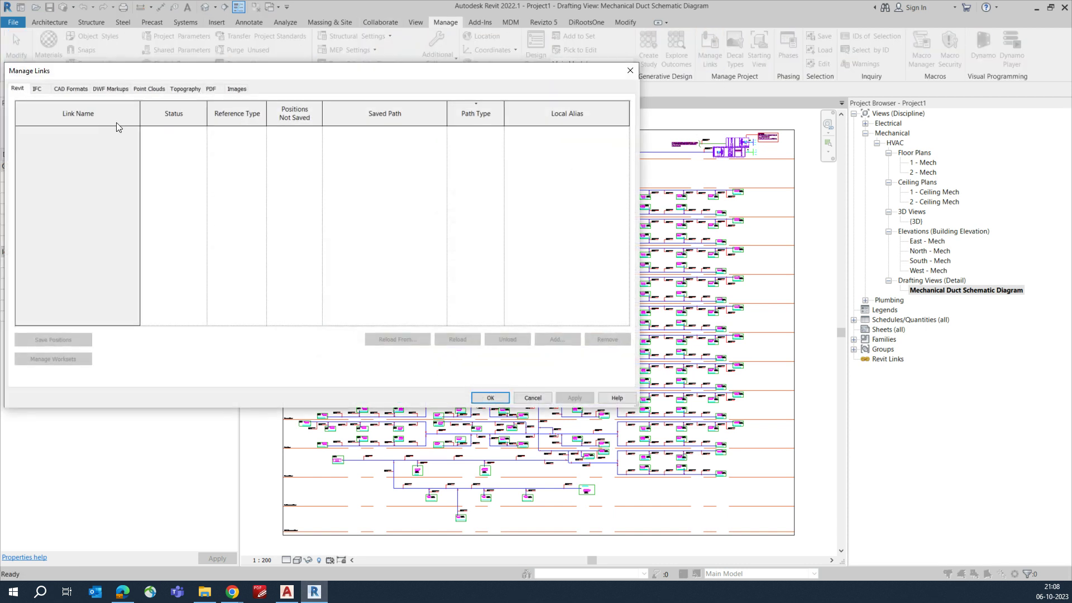
{"action": "left_click", "coordinate": [72, 89]}
{"action": "left_click", "coordinate": [64, 131]}
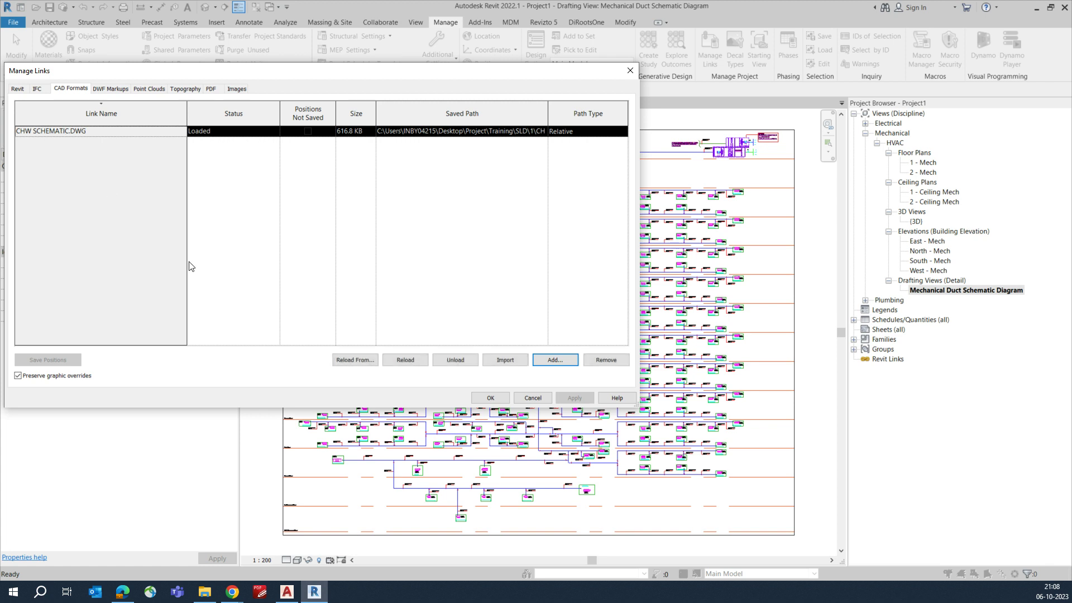
{"action": "left_click", "coordinate": [404, 361]}
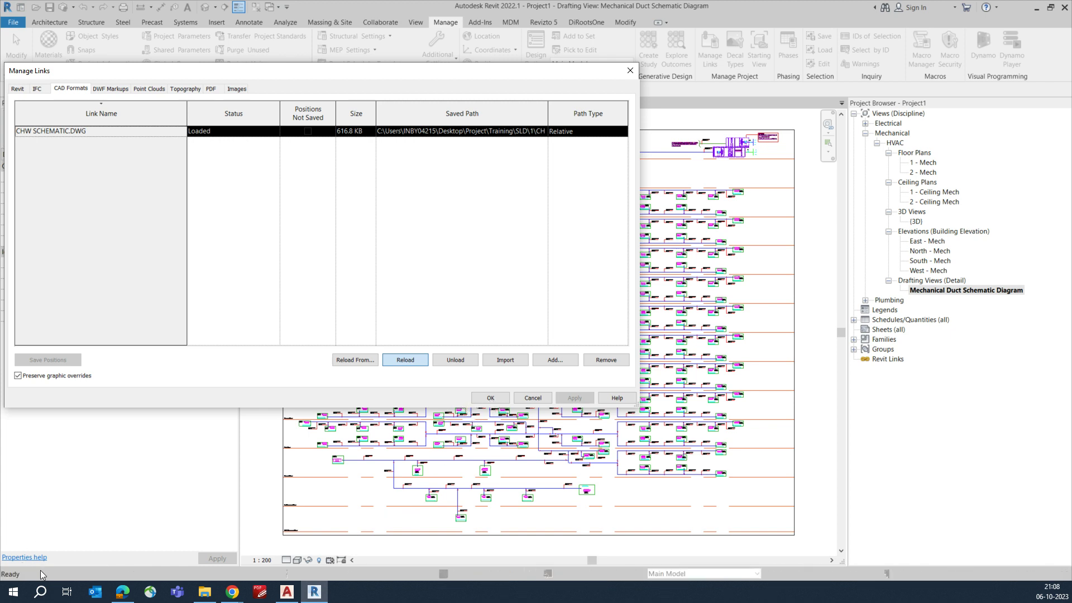
{"action": "left_click", "coordinate": [491, 398]}
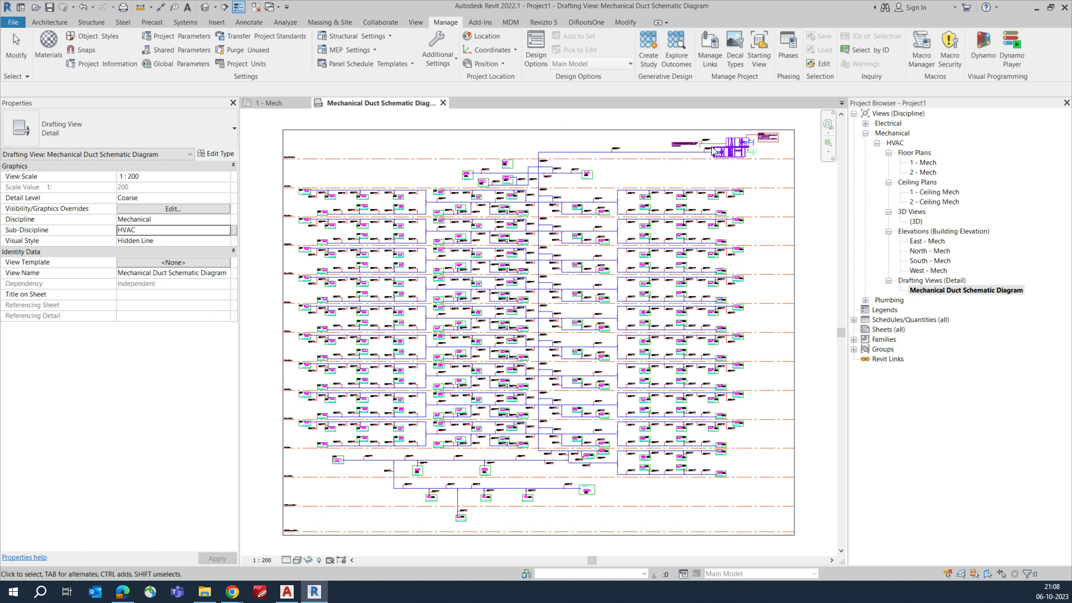
{"action": "scroll", "coordinate": [764, 151], "scroll_direction": "up", "scroll_amount": 10}
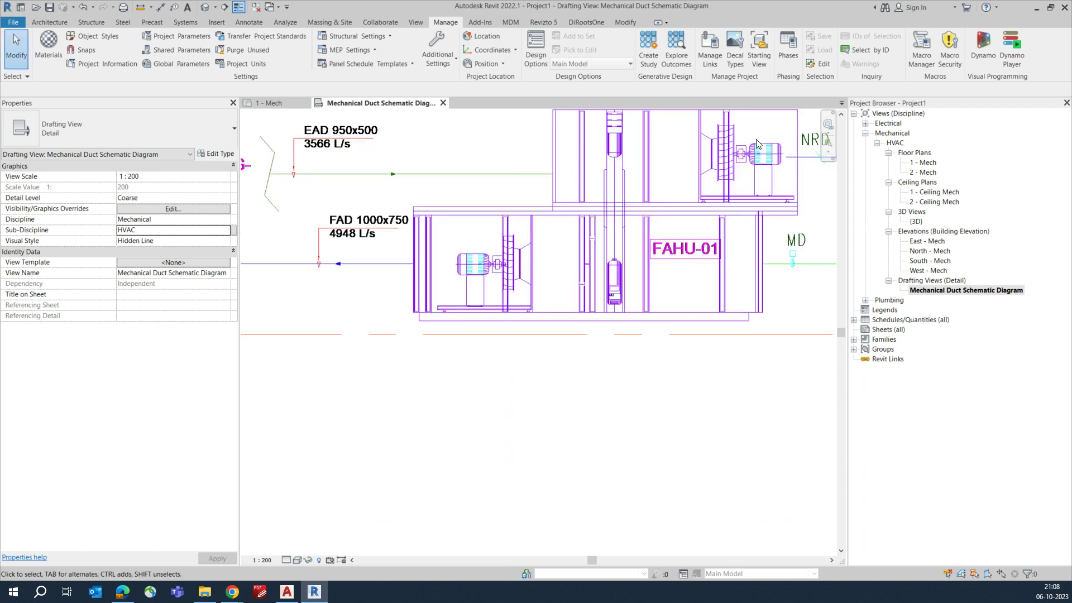
{"action": "scroll", "coordinate": [697, 238], "scroll_direction": "down", "scroll_amount": 8}
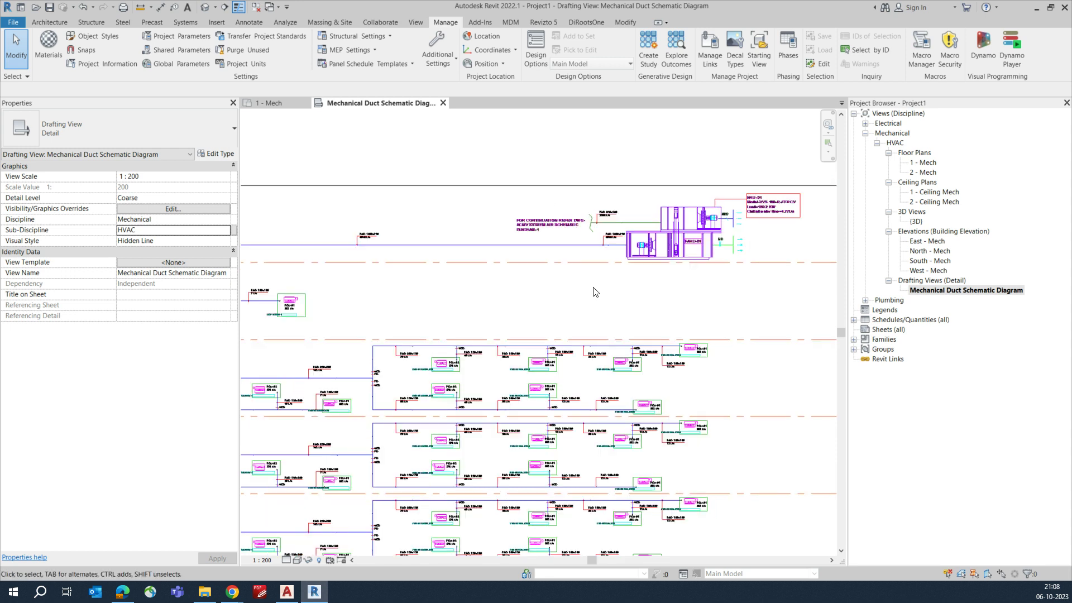
{"action": "key", "text": "z"}
{"action": "key", "text": "f"}
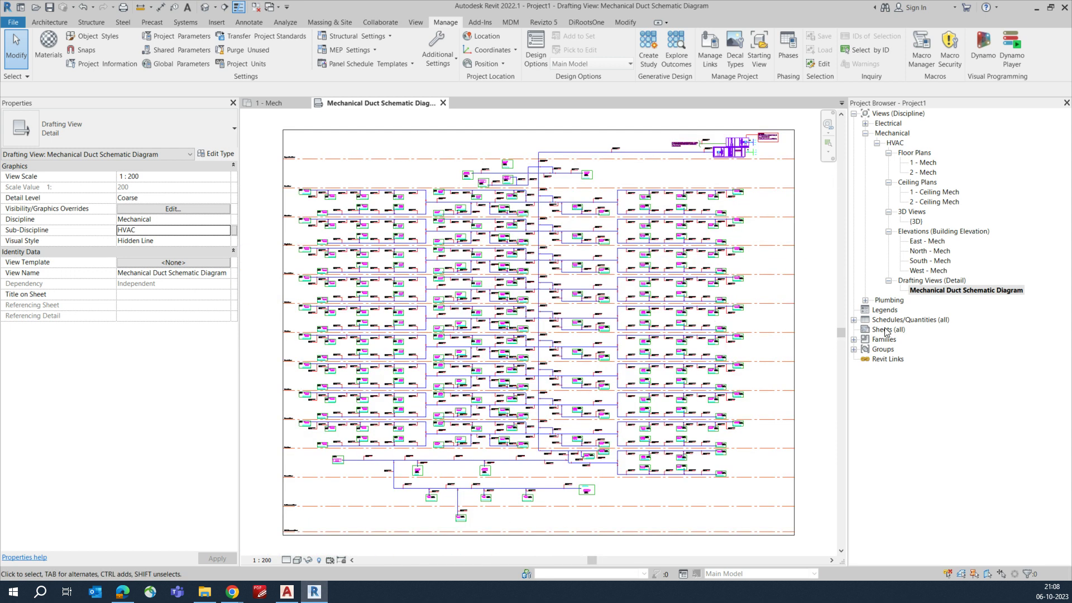
- Create a new sheet with the A1 metric titleblock
{"action": "right_click", "coordinate": [884, 328]}
{"action": "left_click", "coordinate": [925, 336]}
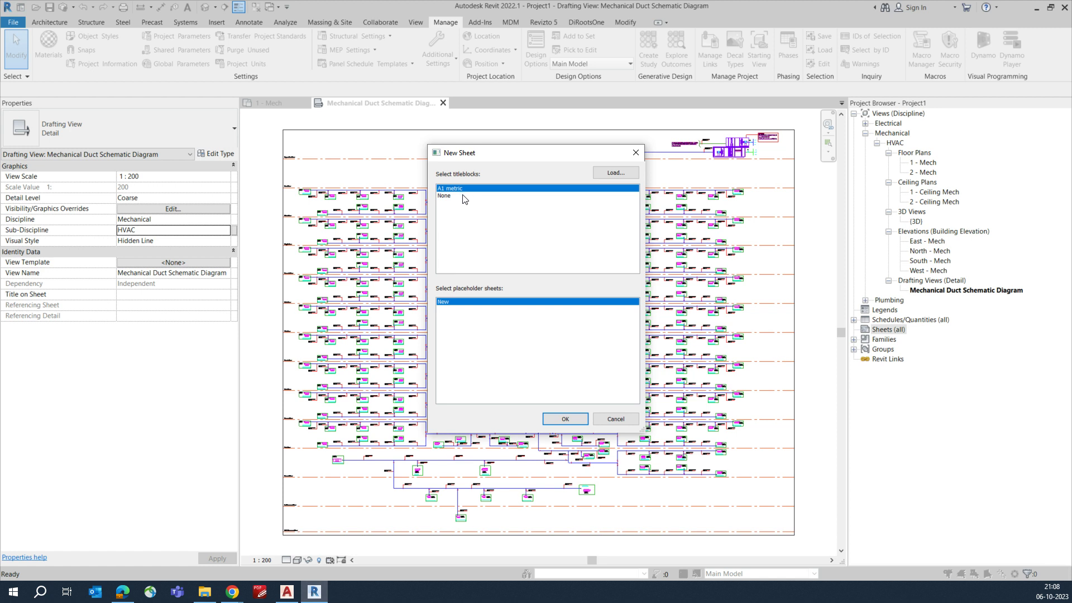
{"action": "left_click", "coordinate": [567, 423]}
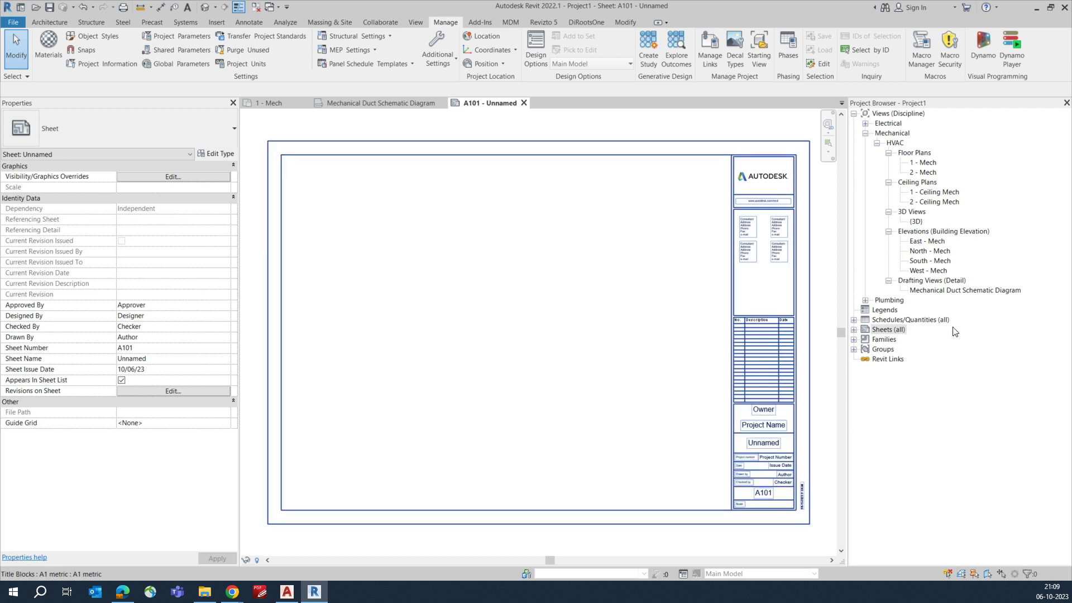
- Place the Mechanical Duct Schematic Diagram drafting view inside the drawing area of the A1 sheet
{"action": "left_click", "coordinate": [961, 291]}
{"action": "left_click_drag", "start_coordinate": [962, 295], "coordinate": [488, 378]}
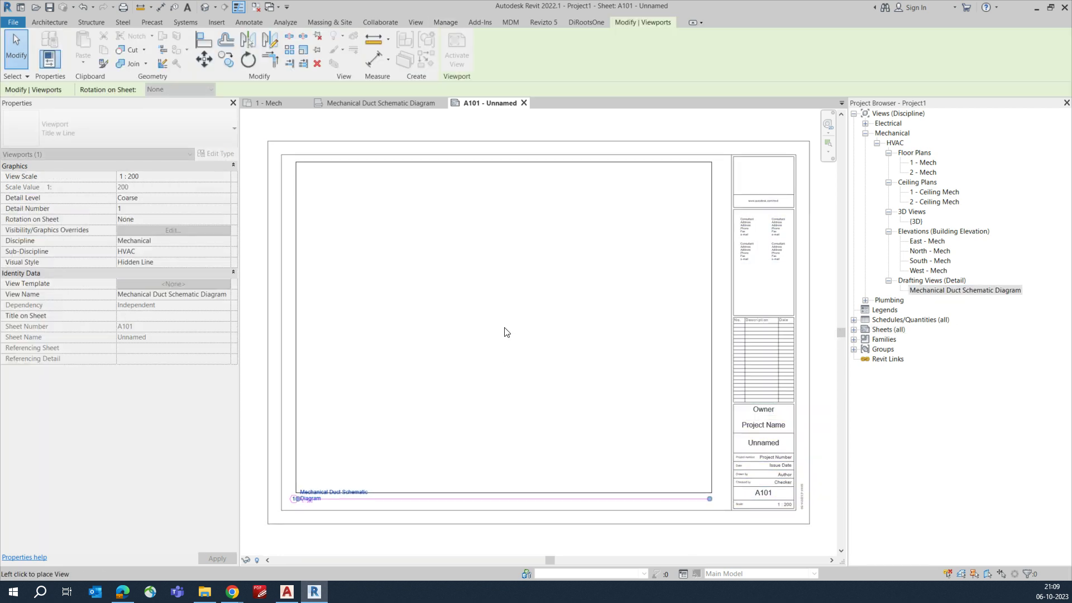
{"action": "left_click", "coordinate": [502, 331]}
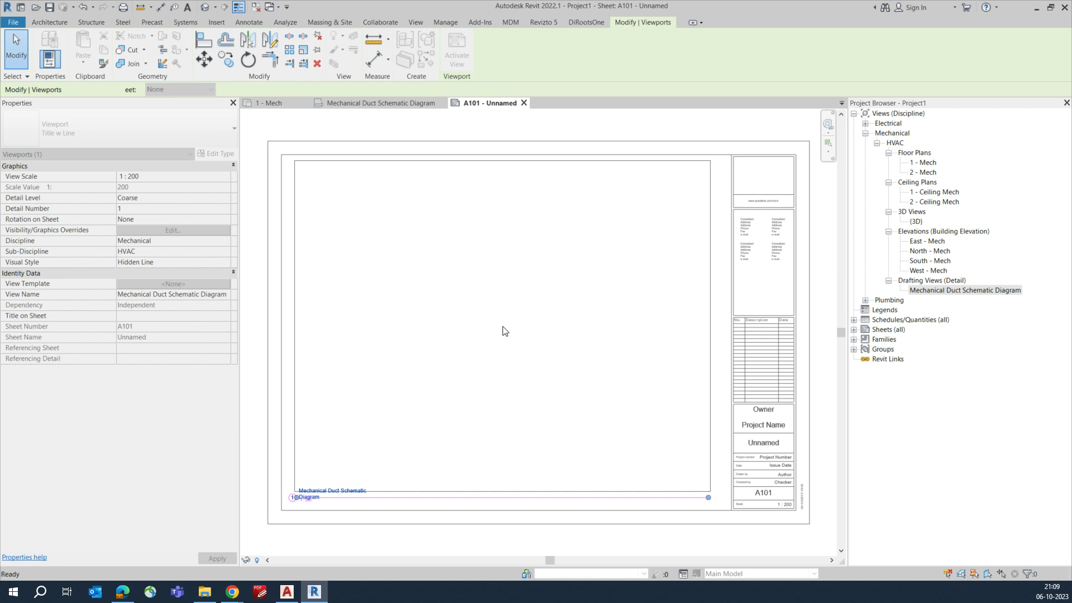
{"action": "key", "text": "Escape"}
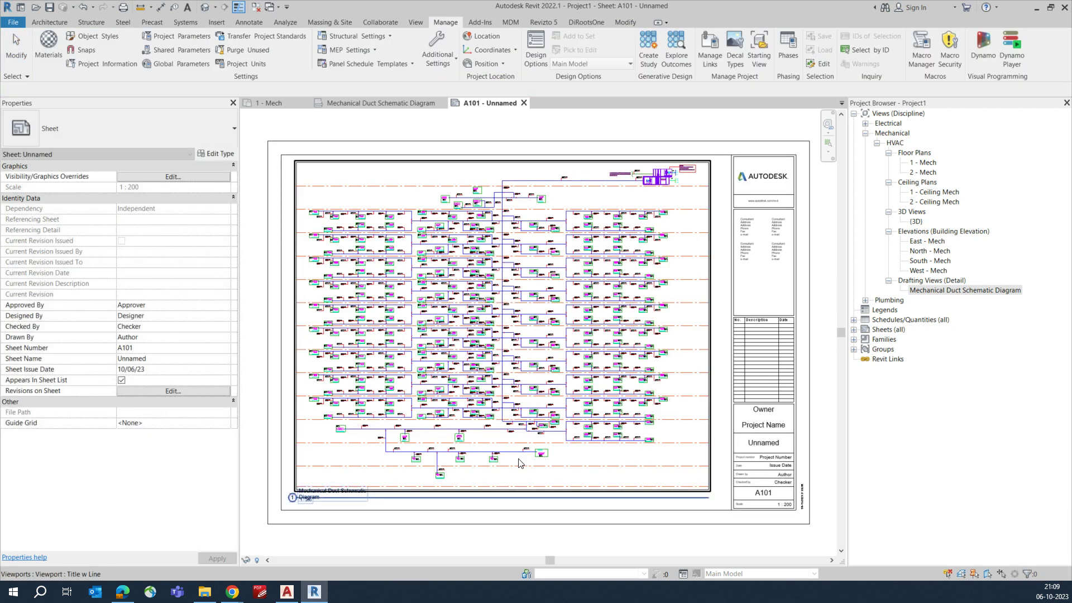
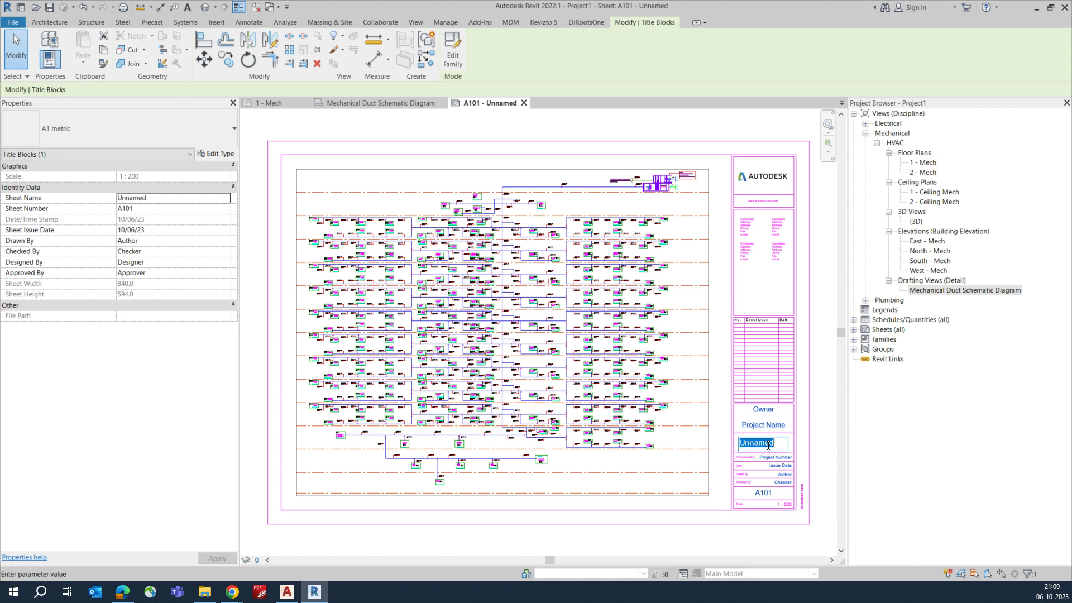
- Name the sheet HVAC SCHEMATIC in the title block
{"action": "type", "text": "H"}
{"action": "type", "text": "VAC SCHEMA"}
{"action": "type", "text": "TIC"}
{"action": "left_click", "coordinate": [819, 466]}
{"action": "left_click", "coordinate": [819, 466]}
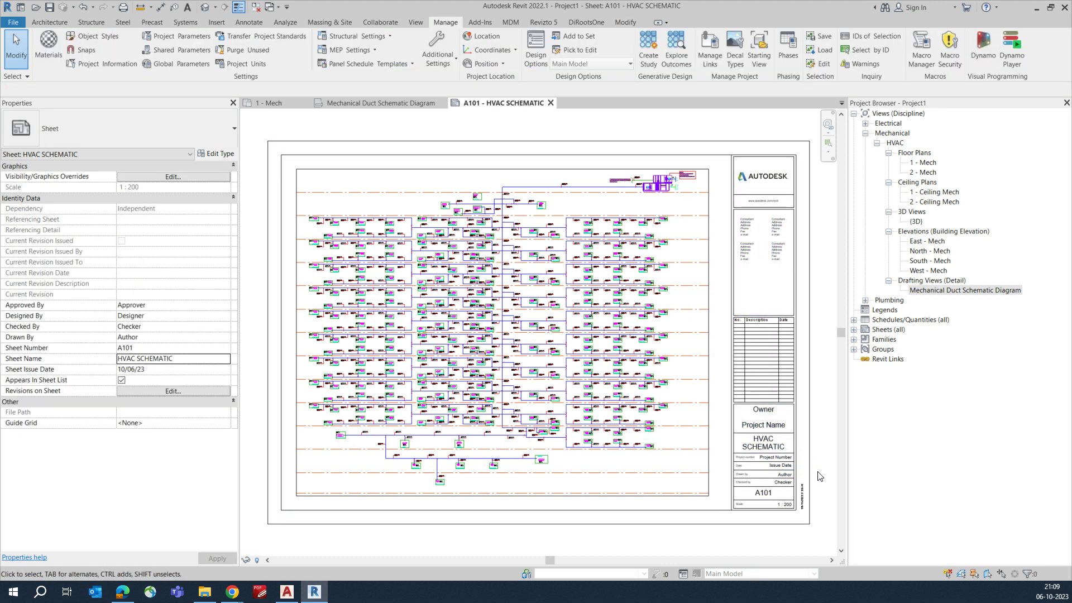
- Change the number of the HVAC SCHEMATIC sheet to HVAC-00001
{"action": "left_click", "coordinate": [856, 329]}
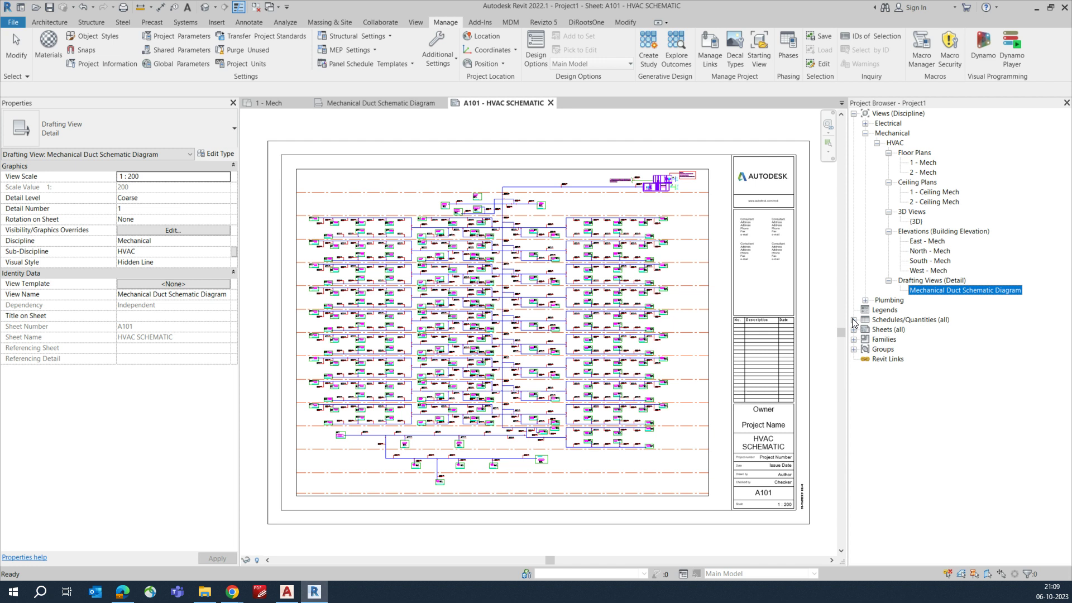
{"action": "left_click", "coordinate": [854, 330]}
{"action": "left_click", "coordinate": [905, 340]}
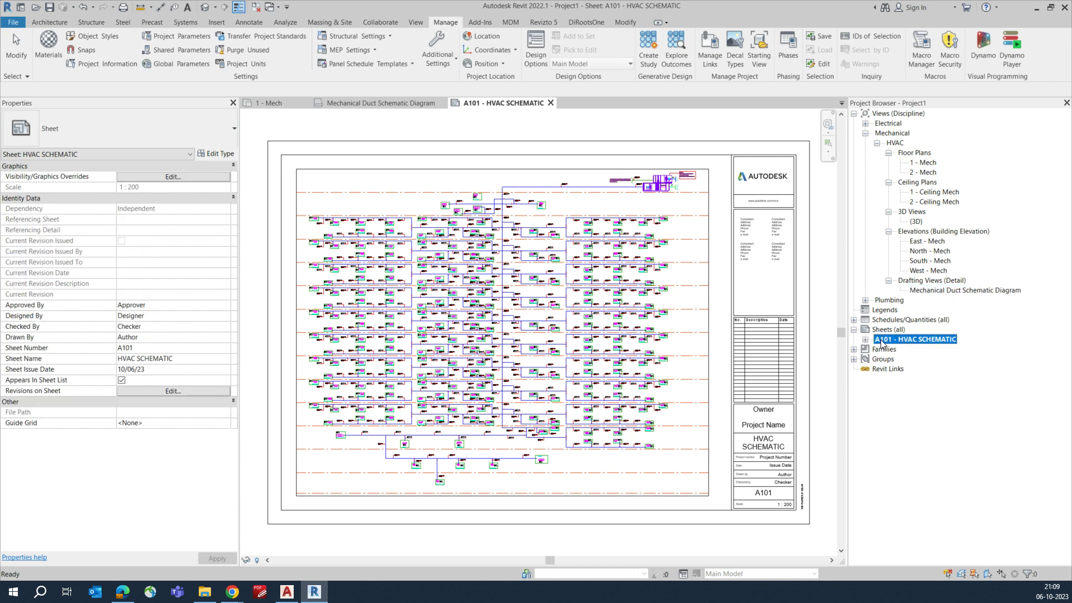
{"action": "right_click", "coordinate": [891, 345]}
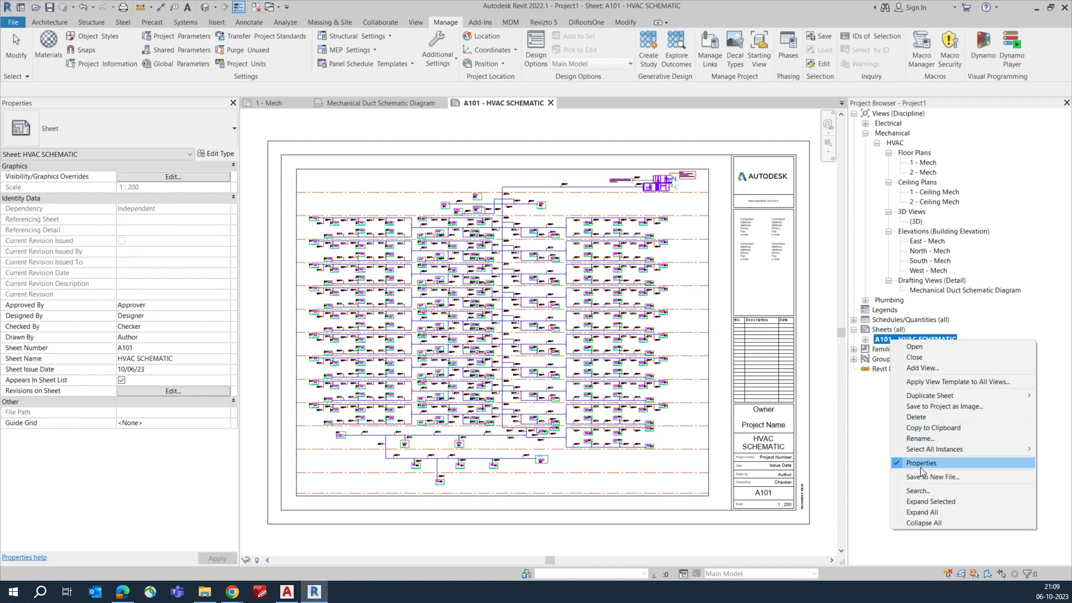
{"action": "left_click", "coordinate": [920, 438]}
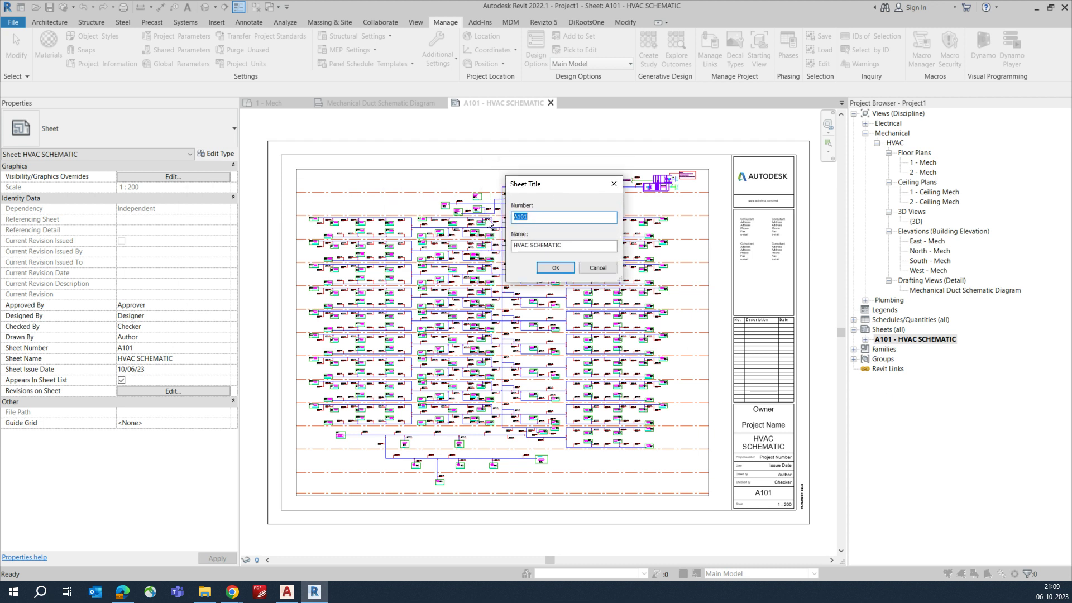
{"action": "type", "text": "HV"}
{"action": "left_click", "coordinate": [556, 268]}
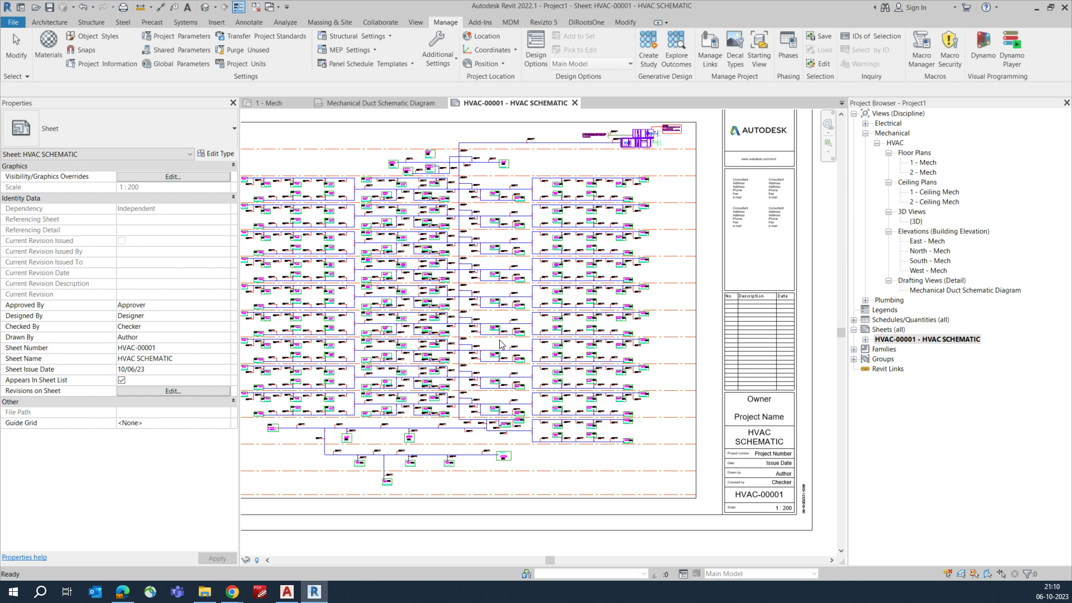
- Set up printing of the sheet on A0 paper at 100% zoom, preview it and close the preview
{"action": "scroll", "coordinate": [501, 344], "scroll_direction": "up", "scroll_amount": 2}
{"action": "key", "text": "z"}
{"action": "key", "text": "f"}
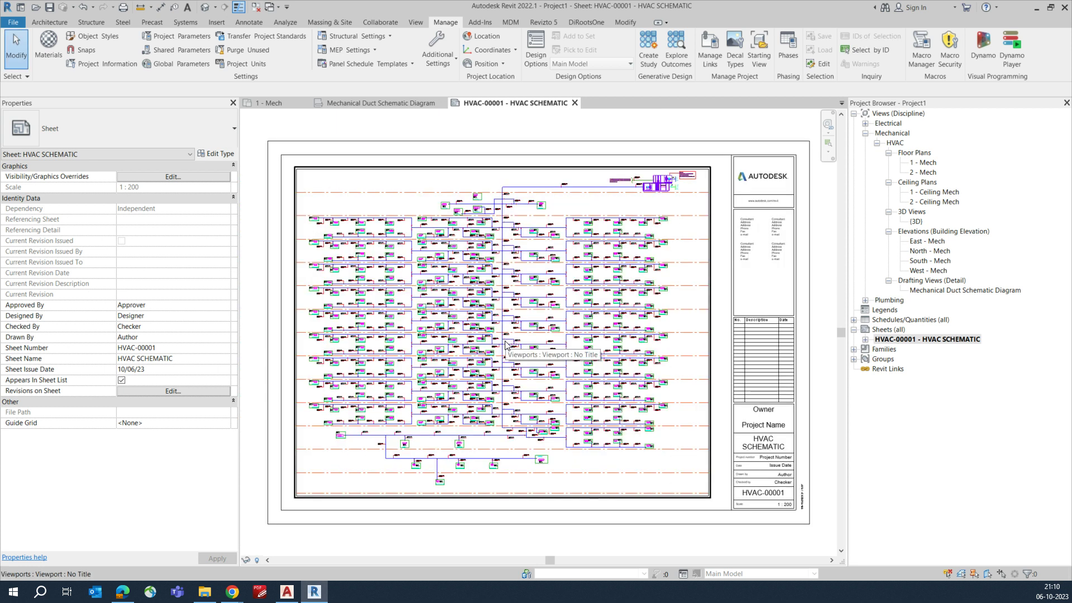
{"action": "key", "text": "ctrl+p"}
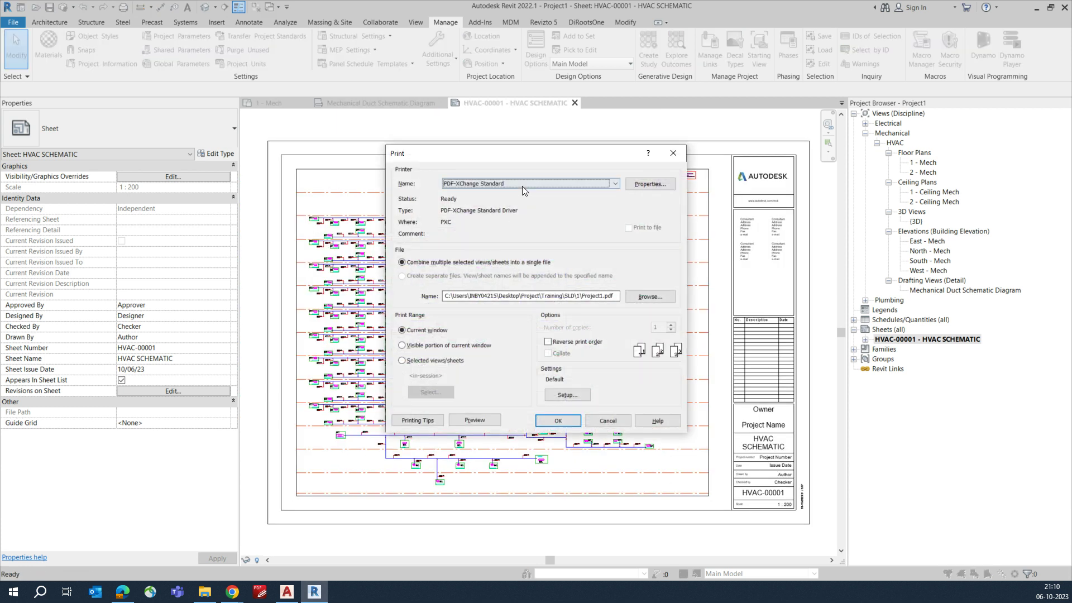
{"action": "left_click", "coordinate": [565, 395]}
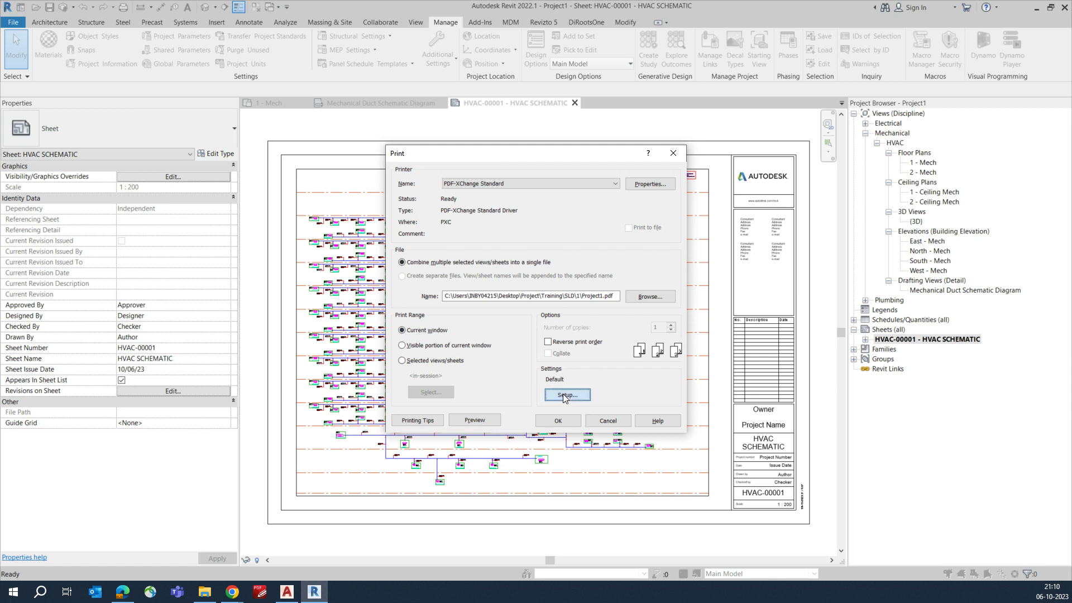
{"action": "left_click", "coordinate": [457, 103]}
{"action": "left_click", "coordinate": [455, 112]}
{"action": "left_click", "coordinate": [454, 128]}
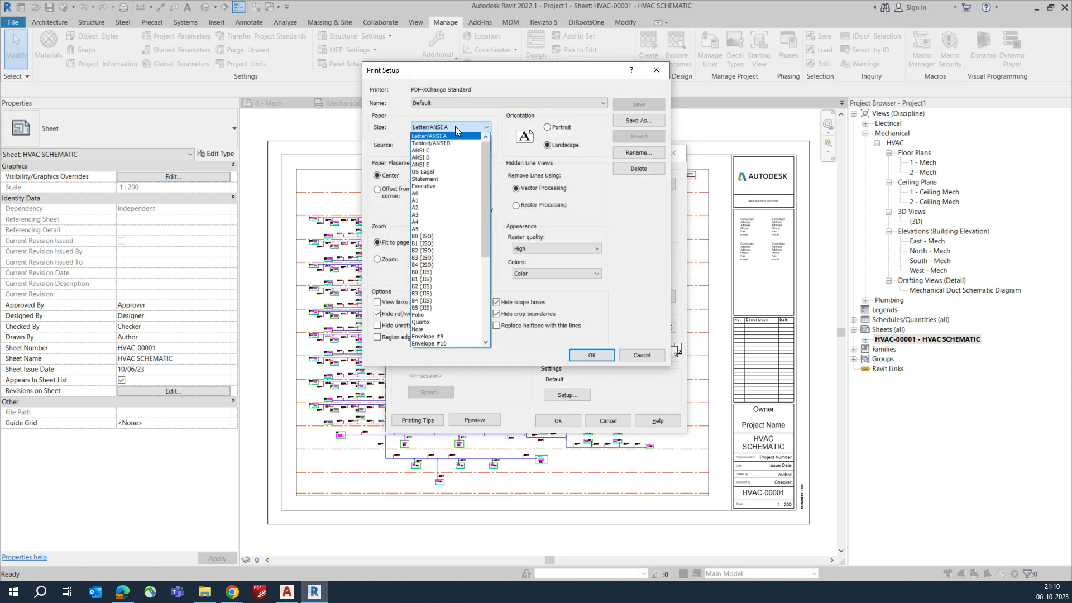
{"action": "left_click", "coordinate": [426, 194]}
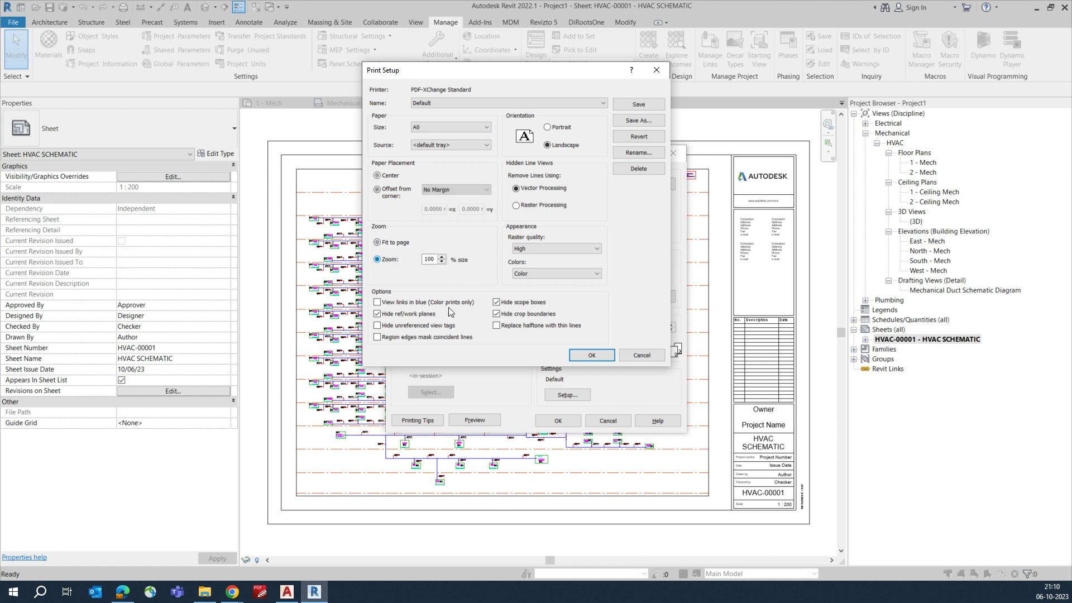
{"action": "left_click", "coordinate": [590, 356]}
{"action": "left_click", "coordinate": [474, 420]}
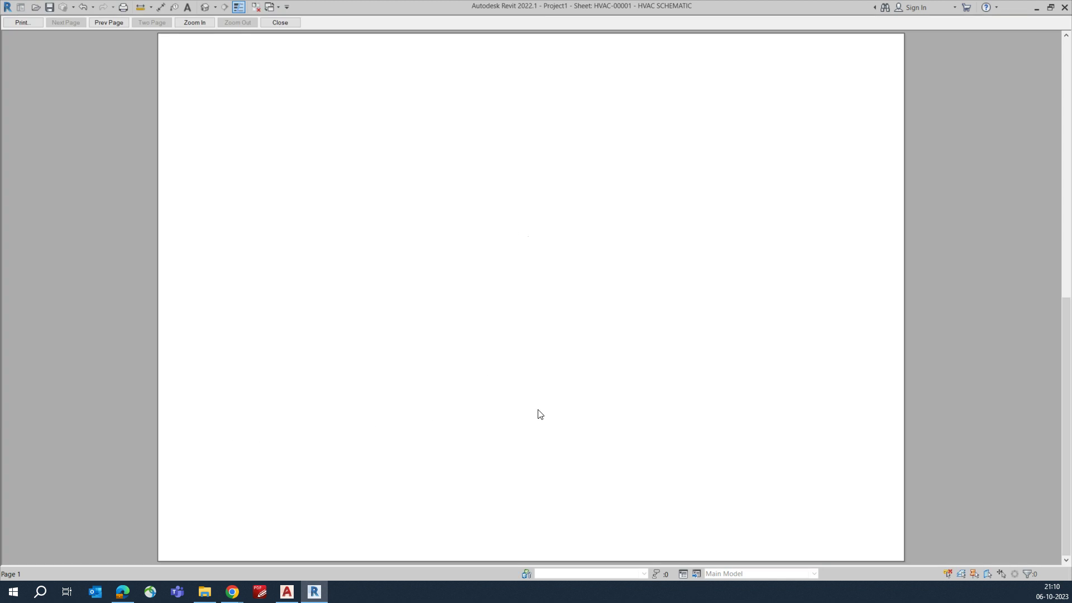
{"action": "left_click", "coordinate": [524, 277]}
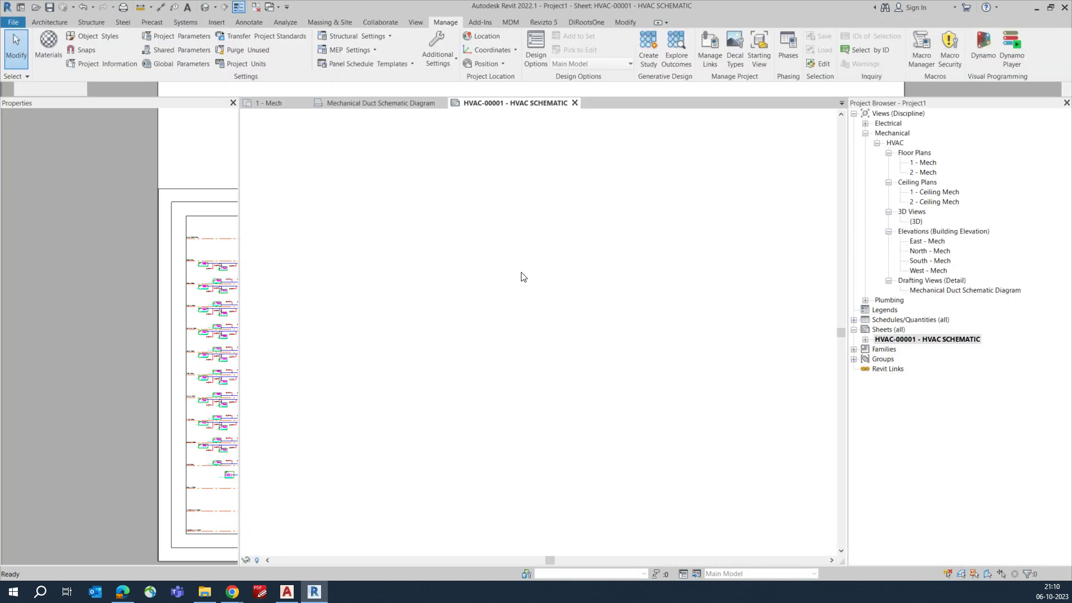
{"action": "key", "text": "Escape"}
- Set the print zoom to Fit to page without saving the settings, and inspect the sheet in the print preview
{"action": "key", "text": "ctrl+p"}
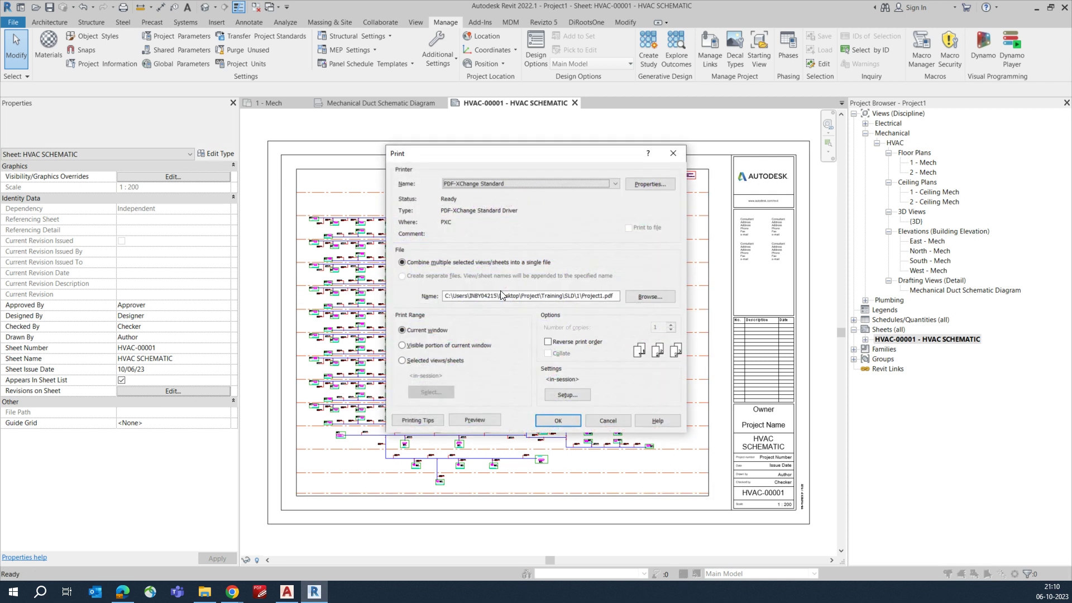
{"action": "left_click", "coordinate": [567, 395]}
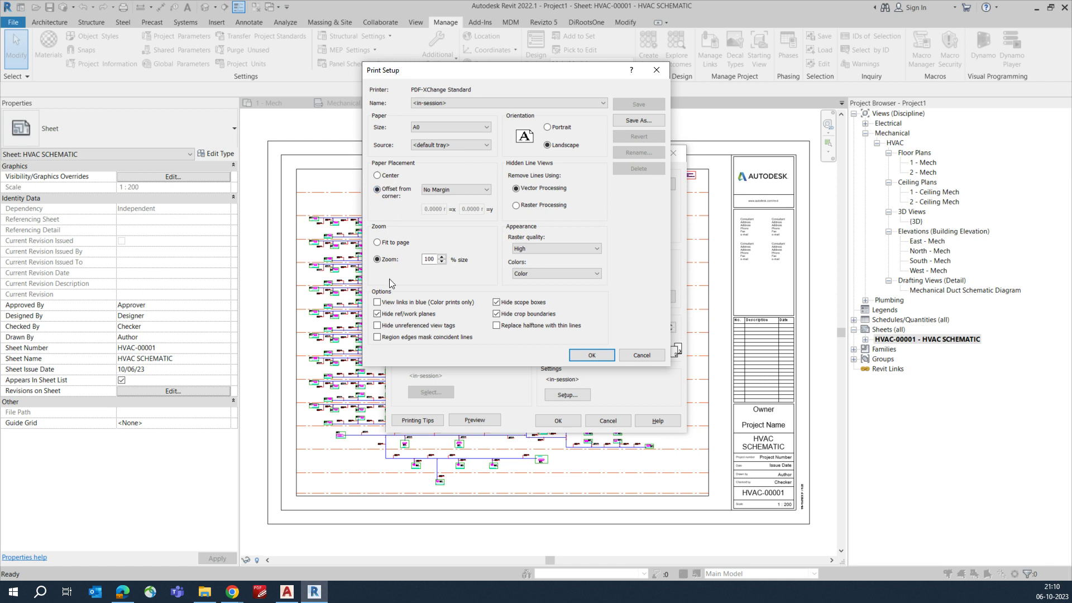
{"action": "left_click", "coordinate": [378, 243]}
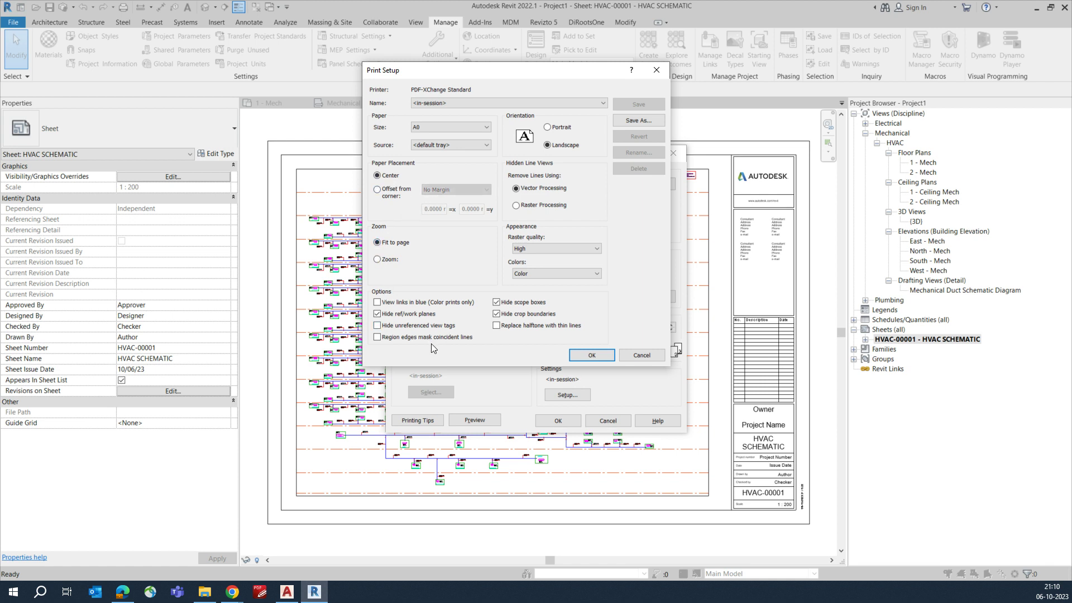
{"action": "left_click", "coordinate": [591, 355]}
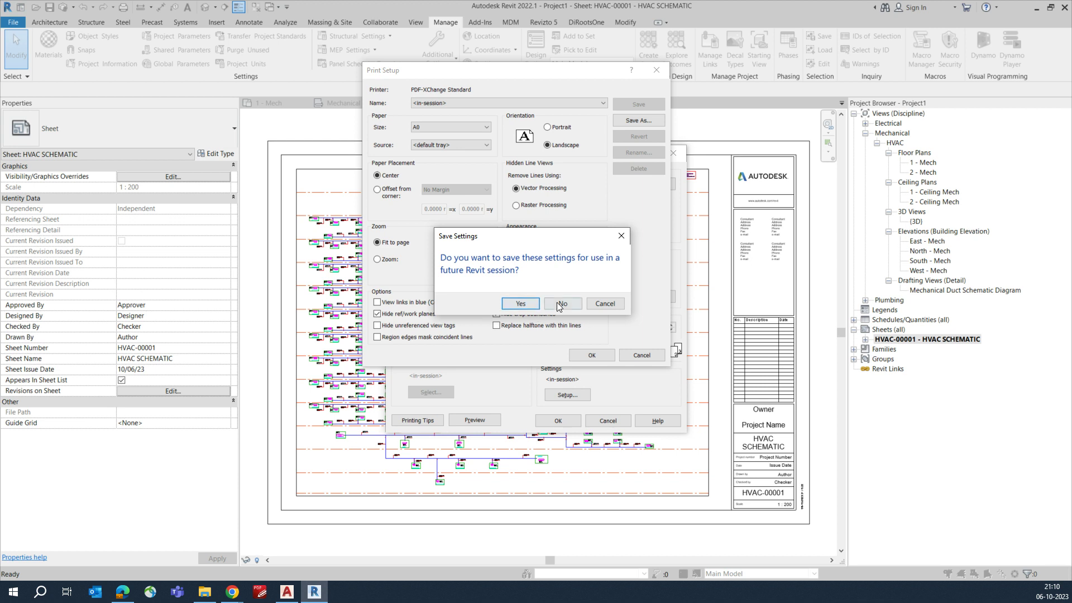
{"action": "left_click", "coordinate": [557, 303]}
{"action": "left_click", "coordinate": [484, 421]}
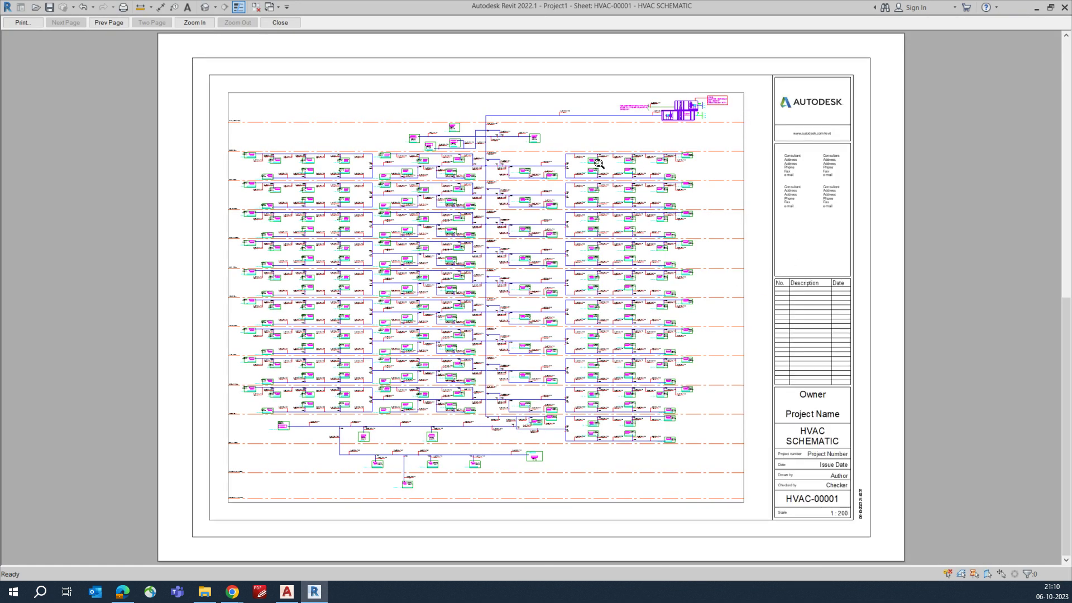
{"action": "left_click", "coordinate": [315, 232]}
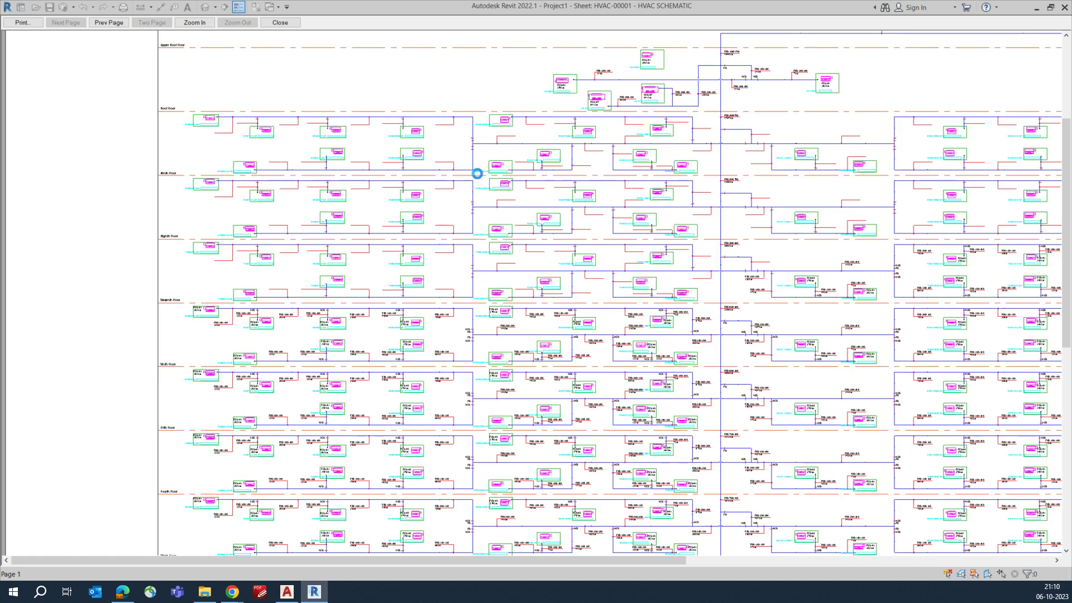
{"action": "key", "text": "Escape"}
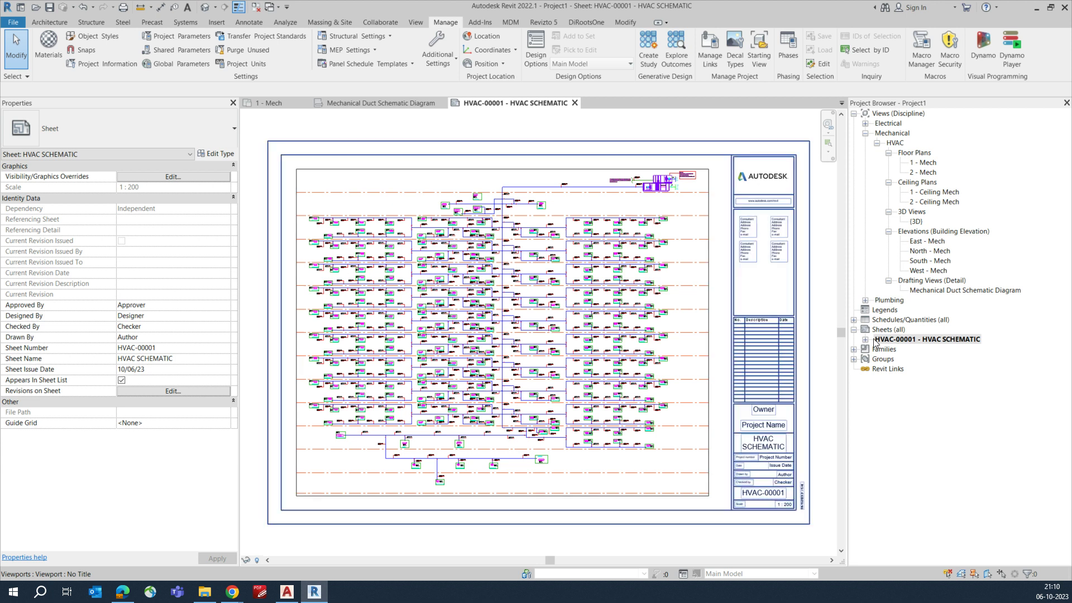
- Switch to AutoCAD to review the whole schematic, return to Revit and compare the linework and text on the HVAC-00001 sheet
{"action": "left_click", "coordinate": [942, 291]}
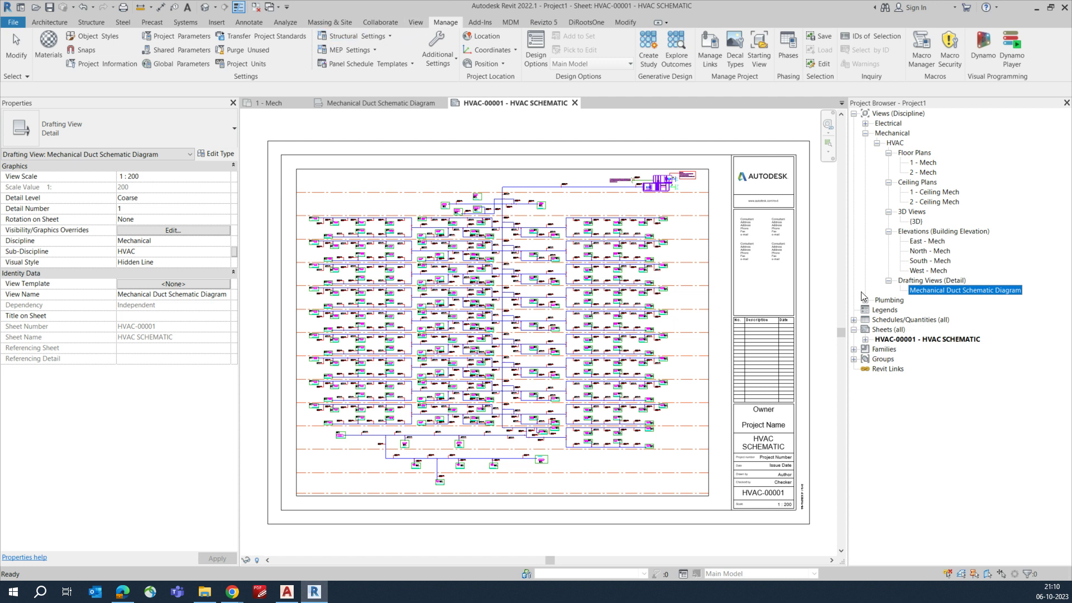
{"action": "left_click", "coordinate": [286, 592]}
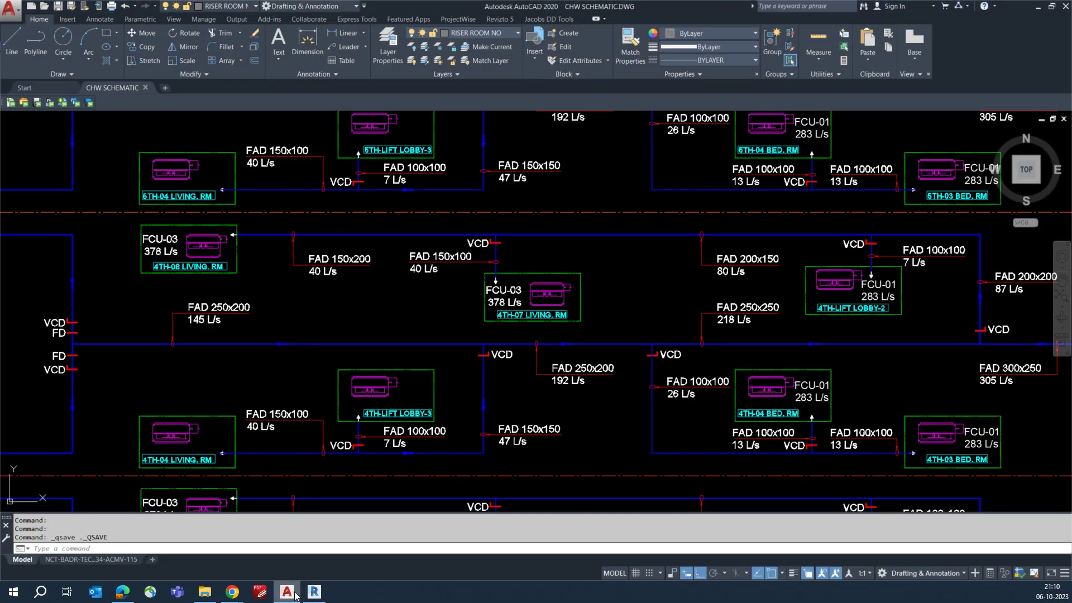
{"action": "scroll", "coordinate": [480, 355], "scroll_direction": "down", "scroll_amount": 3}
{"action": "scroll", "coordinate": [481, 353], "scroll_direction": "down", "scroll_amount": 5}
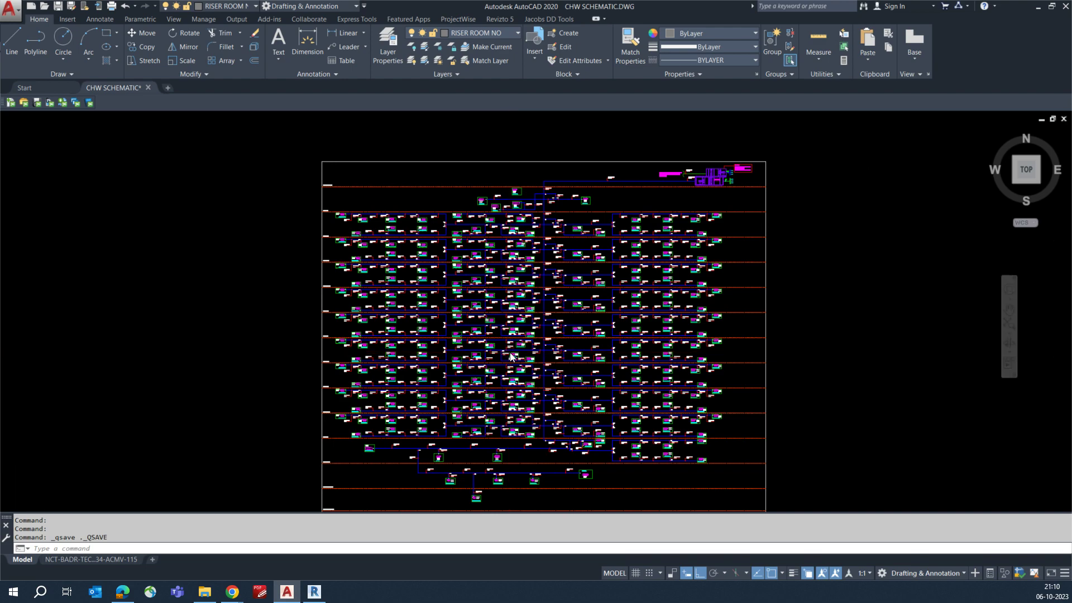
{"action": "middle_click", "coordinate": [510, 352]}
{"action": "middle_click", "coordinate": [510, 352]}
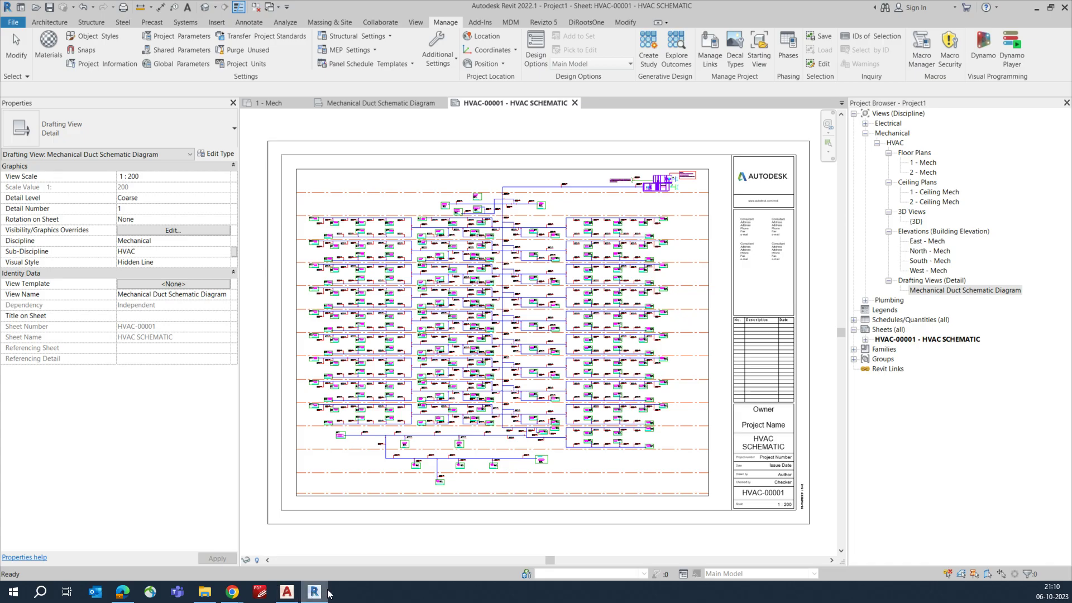
{"action": "left_click", "coordinate": [315, 592]}
{"action": "scroll", "coordinate": [494, 316], "scroll_direction": "up", "scroll_amount": 8}
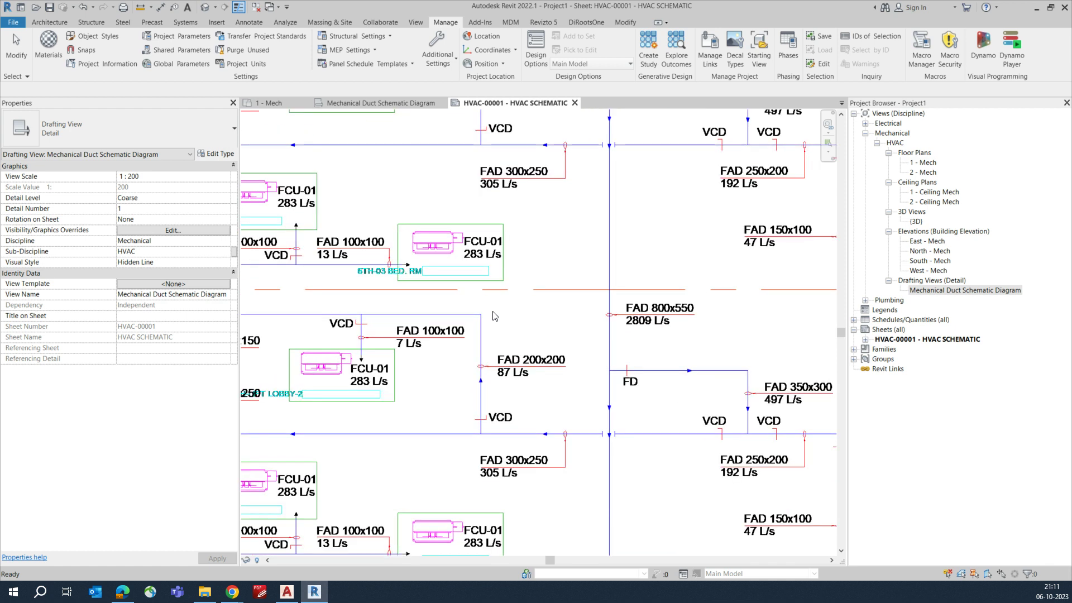
{"action": "scroll", "coordinate": [495, 316], "scroll_direction": "down", "scroll_amount": 10}
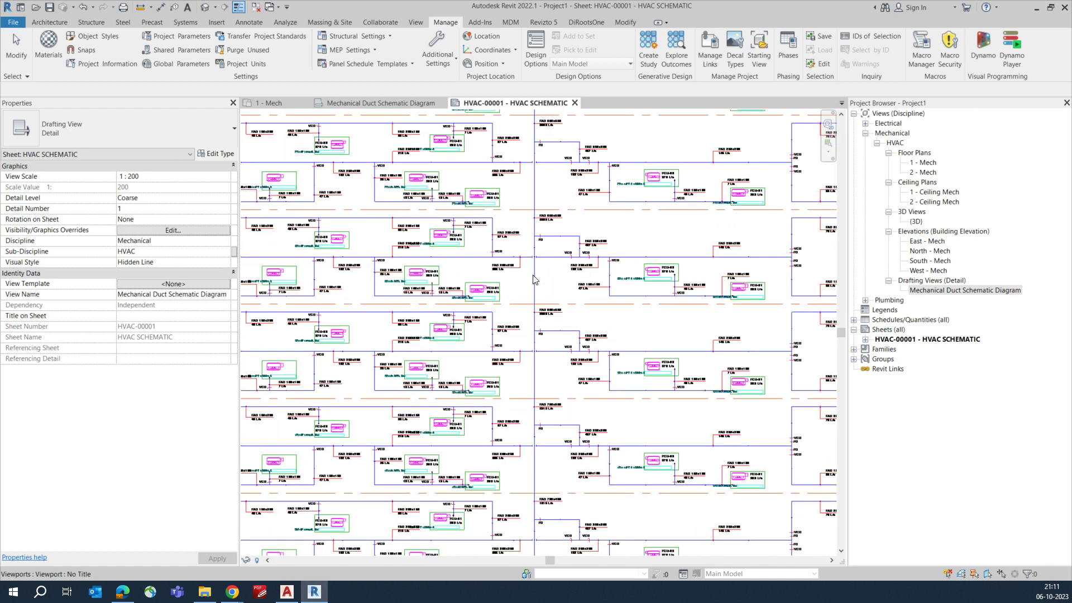
{"action": "key", "text": "z"}
{"action": "key", "text": "f"}
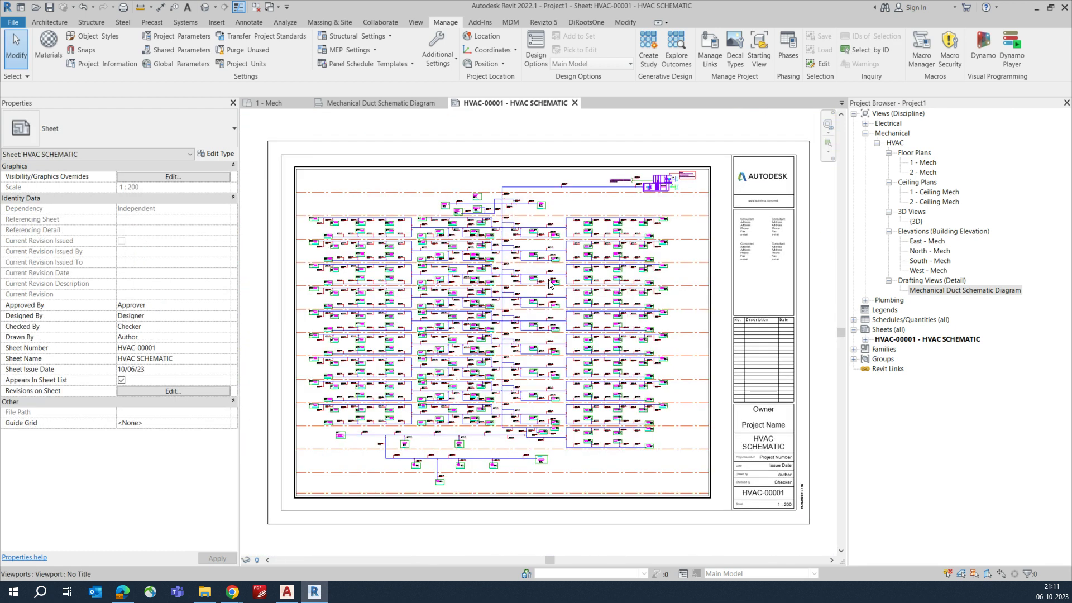